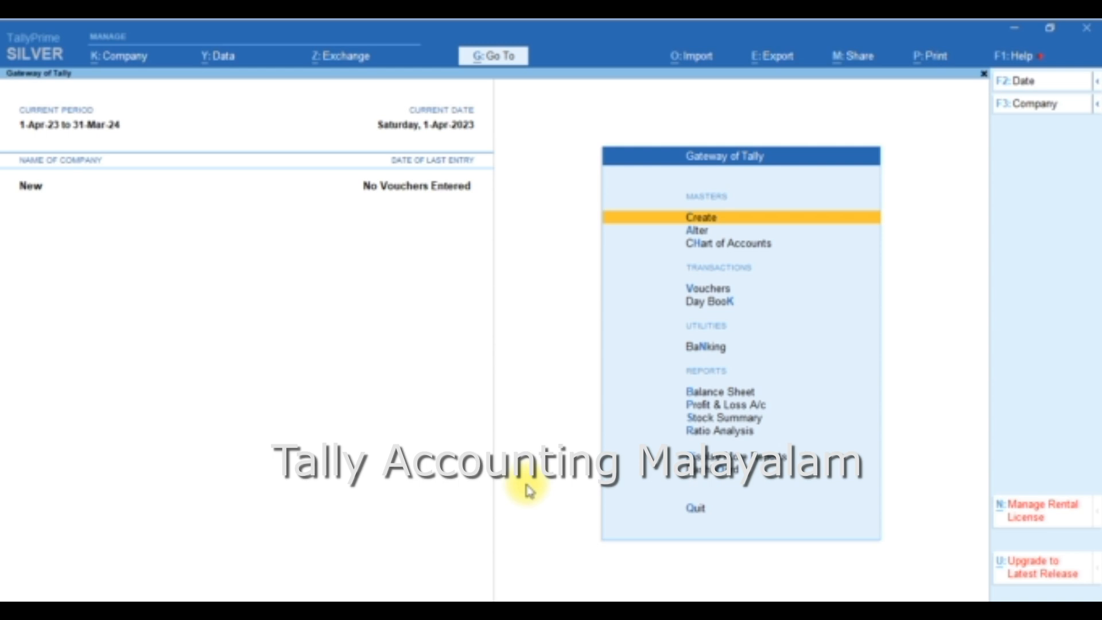
pyautogui.press('Down')
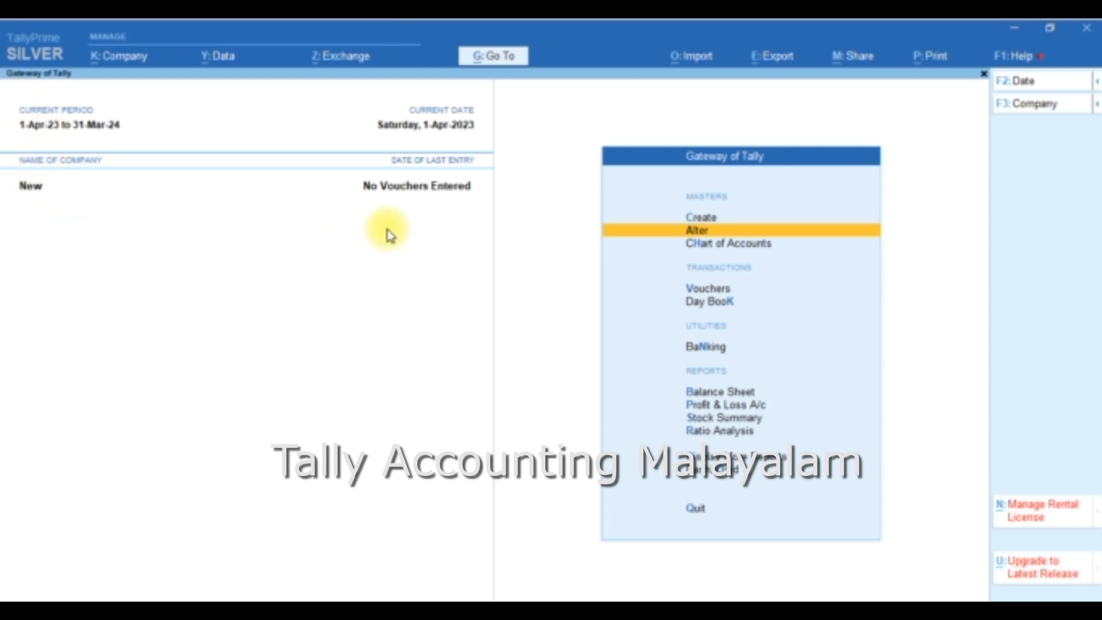
pyautogui.press('Return')
pyautogui.press('Down')
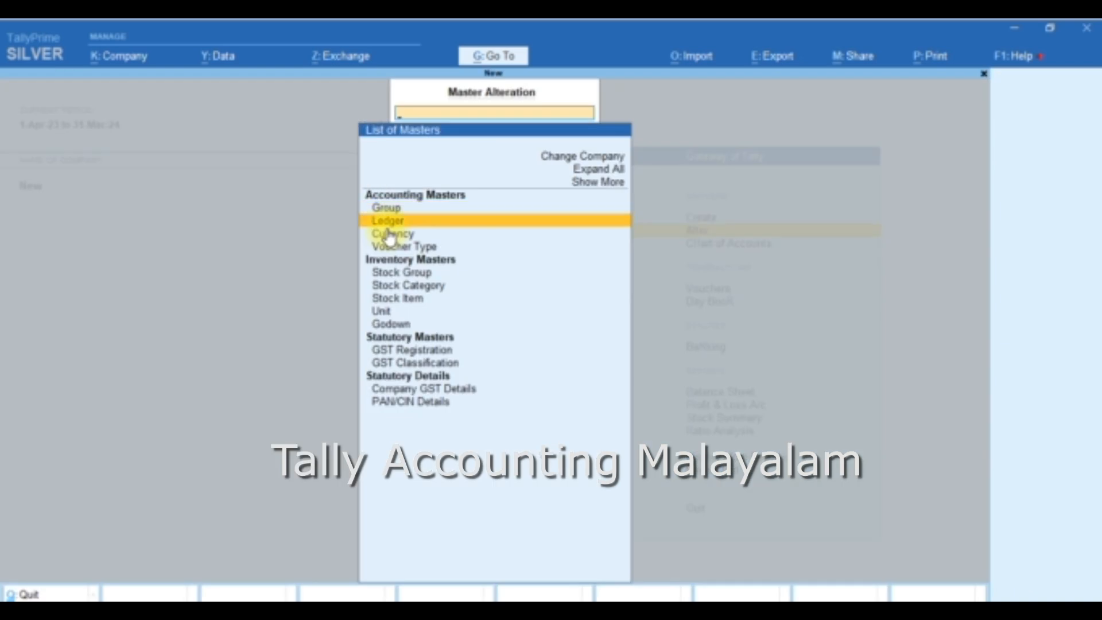
pyautogui.press('Return')
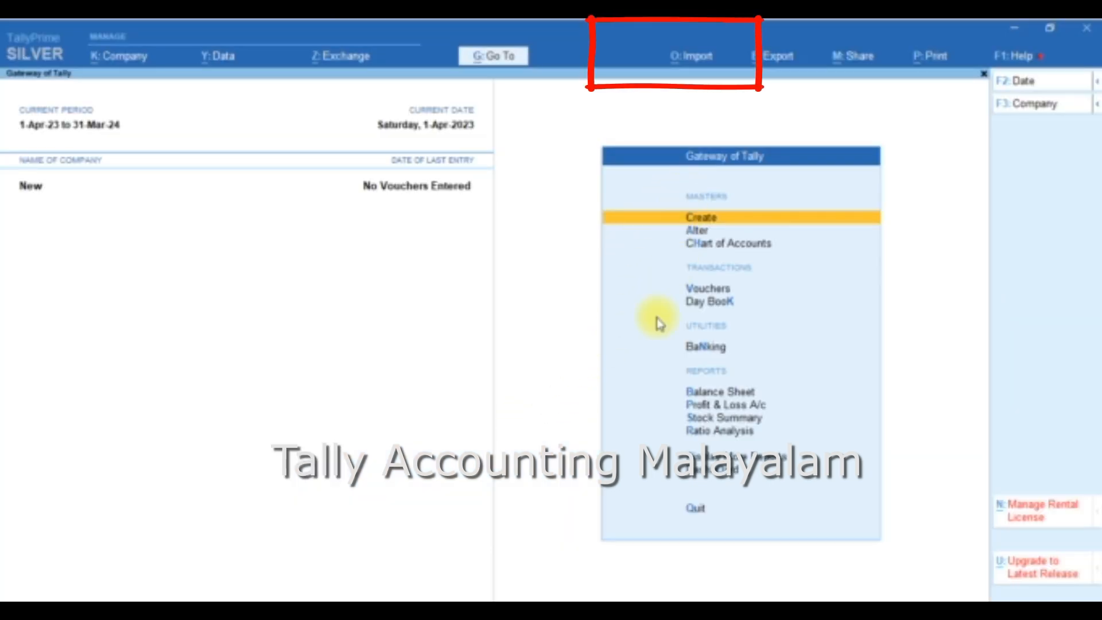
# Step: Export the sample Excel file for all accounting masters to the local drive, overwriting AllAccountingMasters.xlsx
pyautogui.click(691, 62)
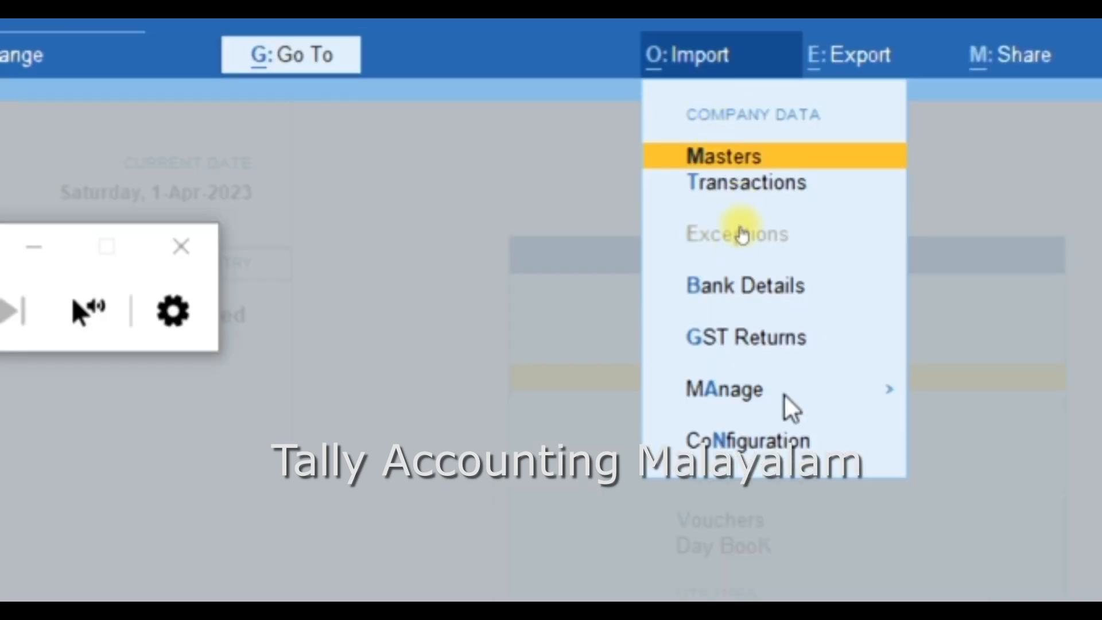
pyautogui.click(894, 396)
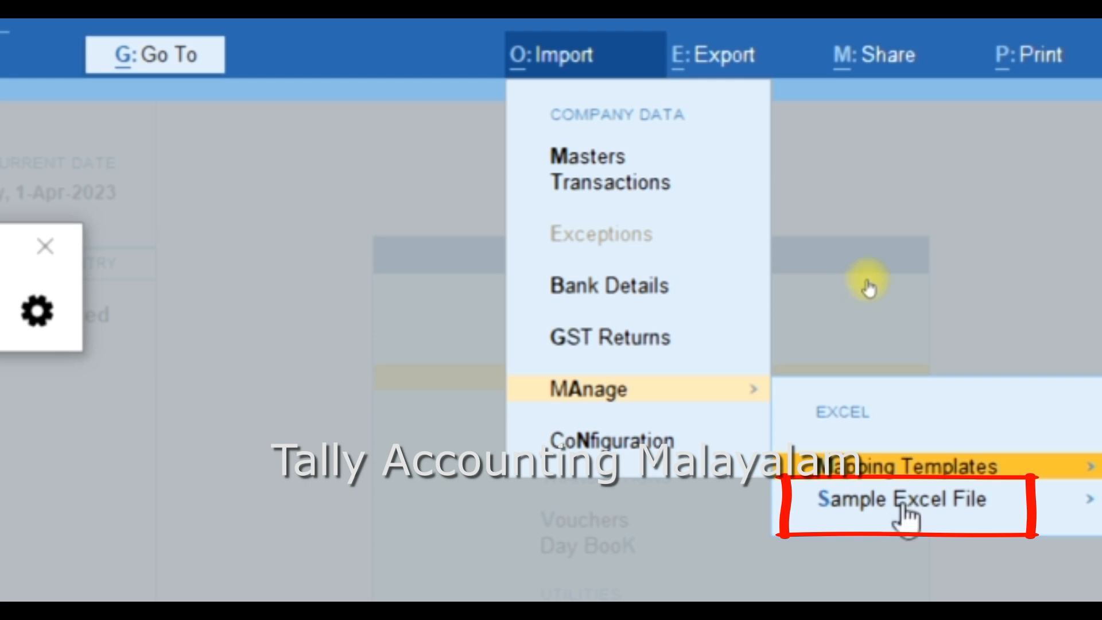
pyautogui.click(902, 507)
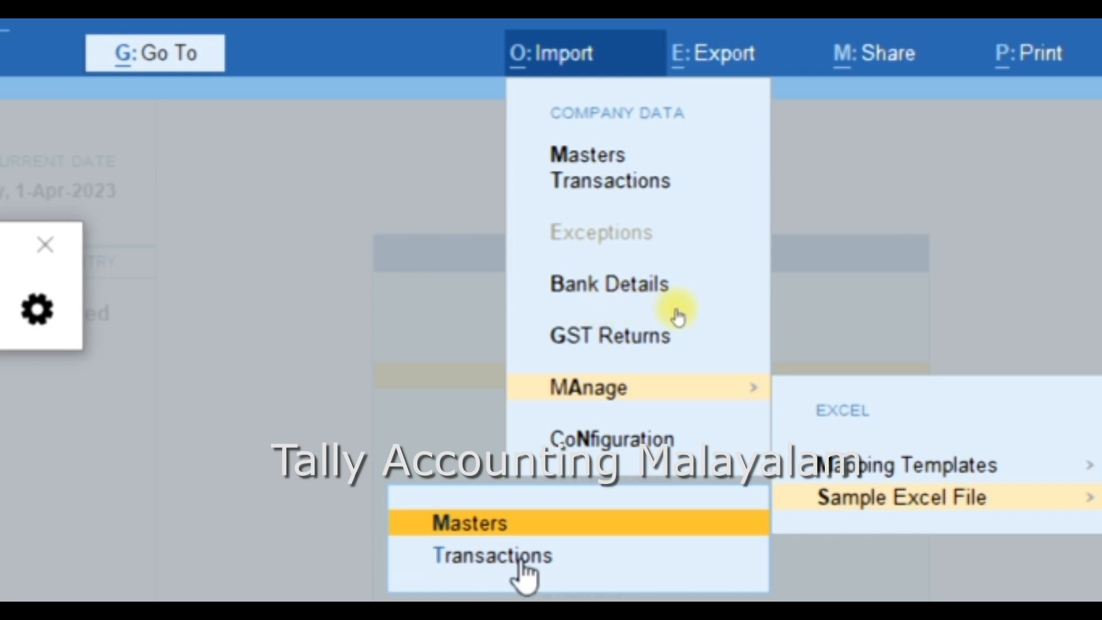
pyautogui.click(473, 524)
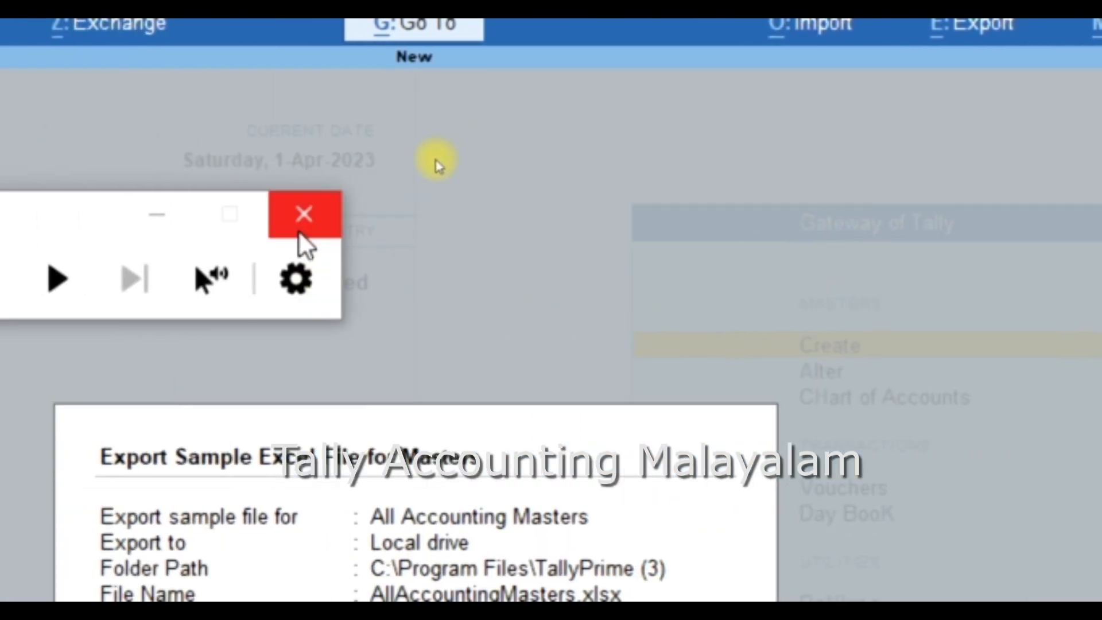
pyautogui.click(304, 215)
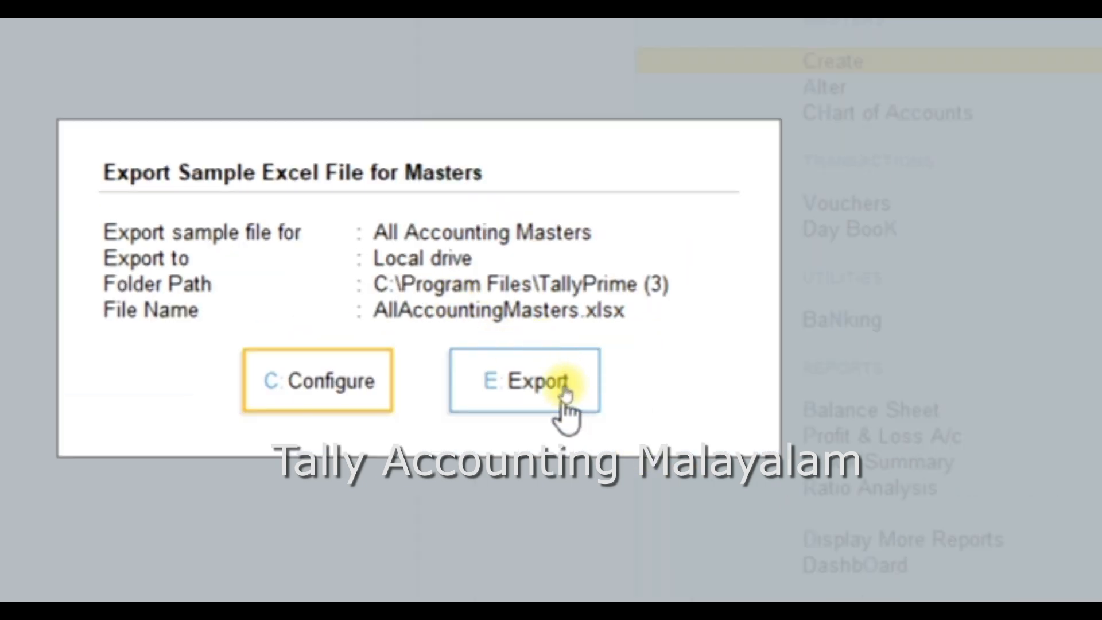
pyautogui.click(539, 385)
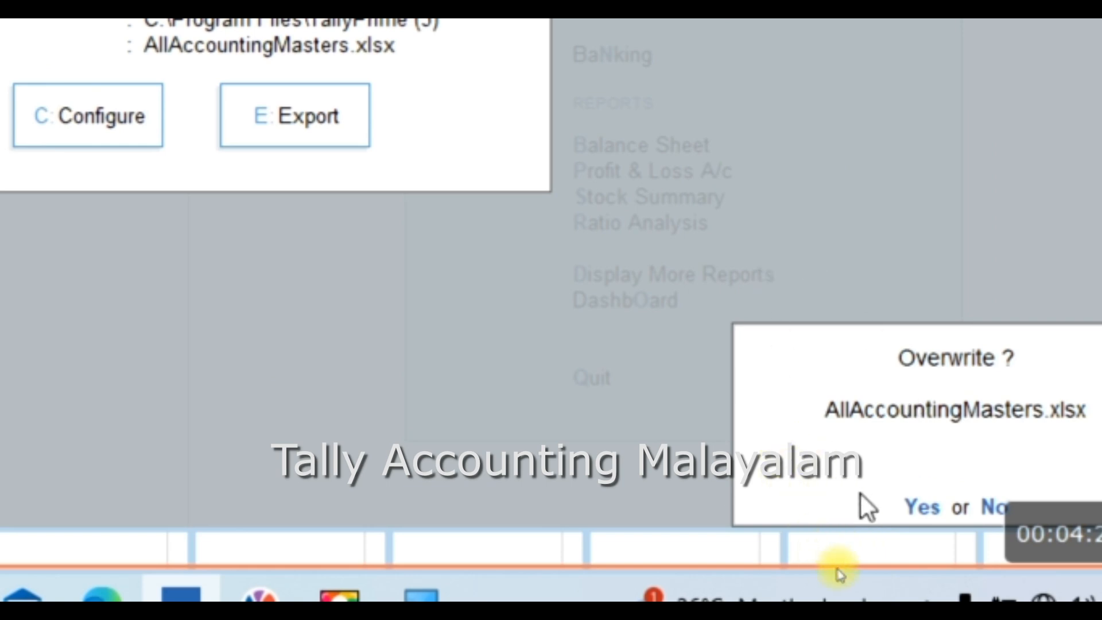
pyautogui.click(922, 503)
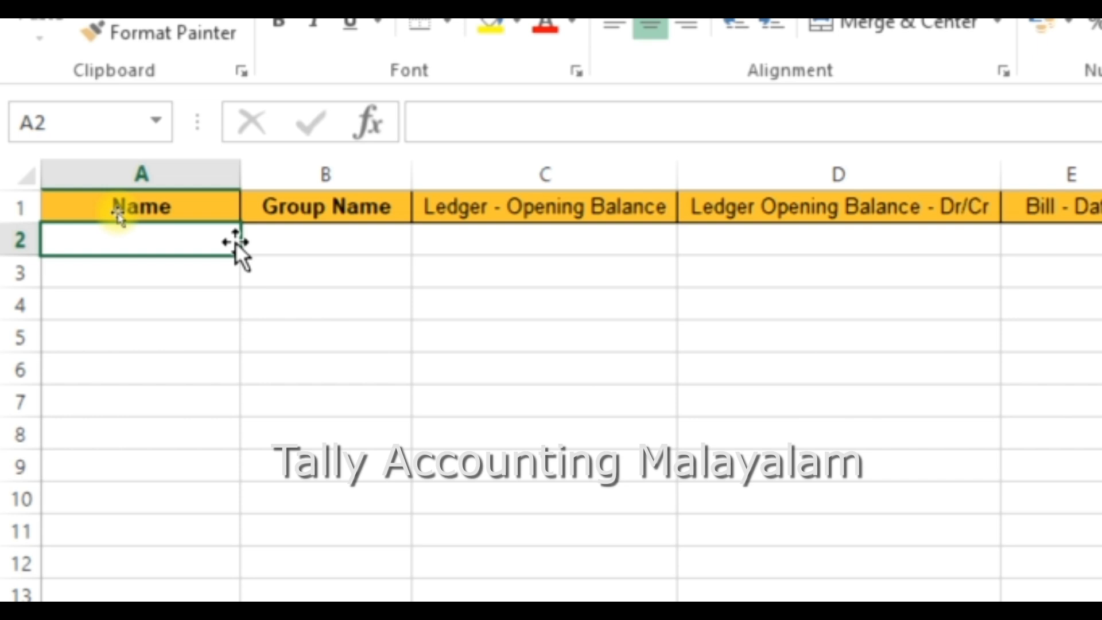
# Step: Enter the ledger names abc, pqr and pkb in the Name column
pyautogui.write('abc')
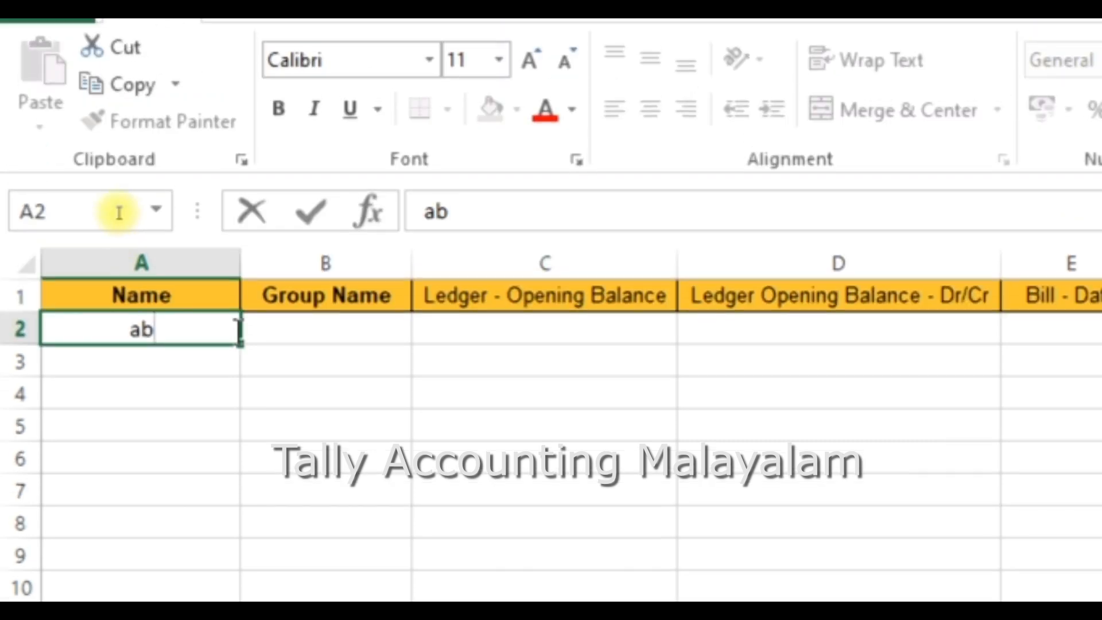
pyautogui.press('Return')
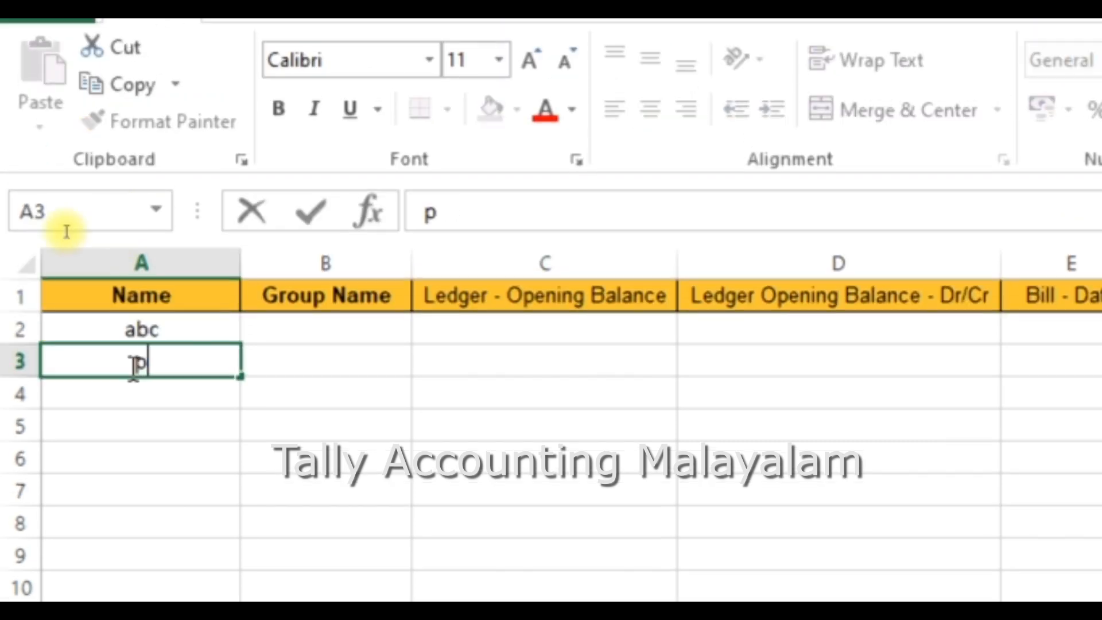
pyautogui.write('pqr')
pyautogui.press('Return')
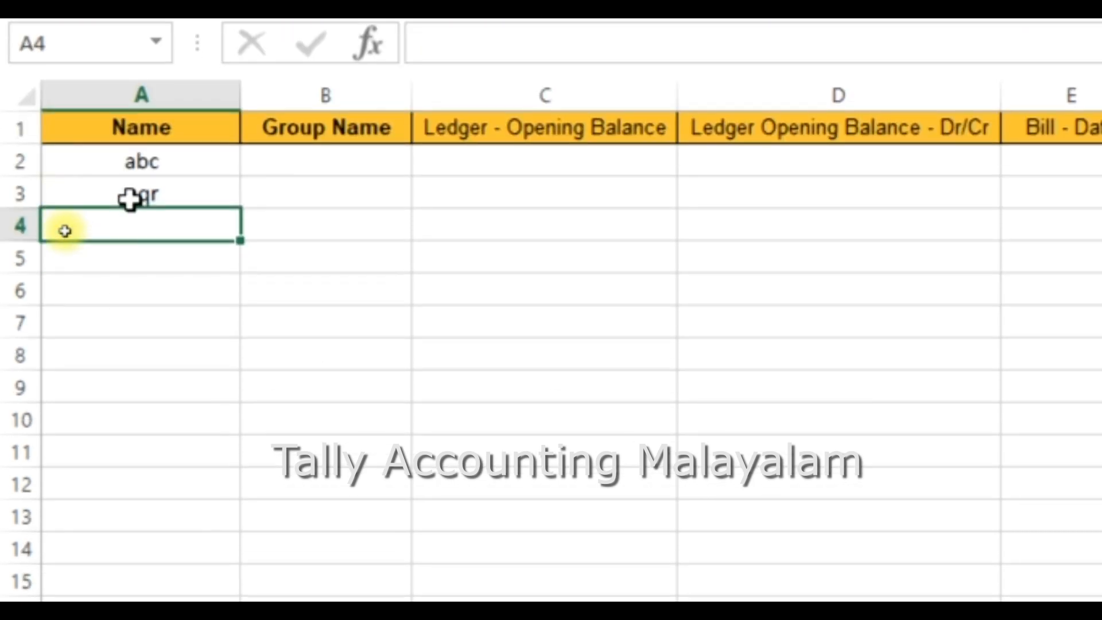
pyautogui.write('pqr')
pyautogui.press('BackSpace')
pyautogui.press('BackSpace')
pyautogui.write('kb')
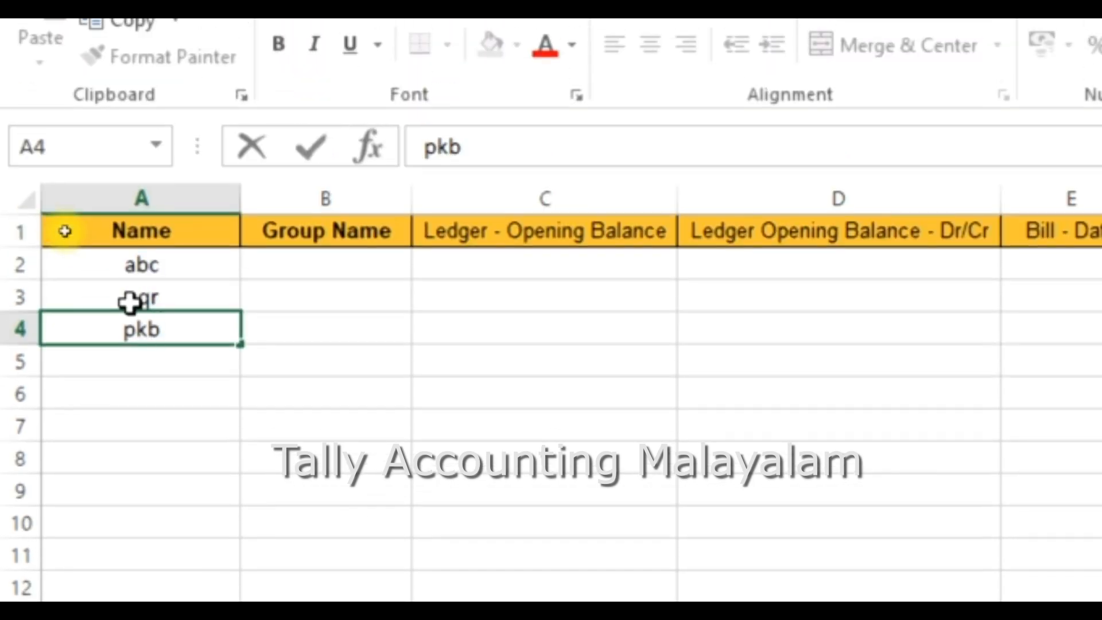
# Step: Set the Group Name to sundry debtors for all three ledgers
pyautogui.click(316, 270)
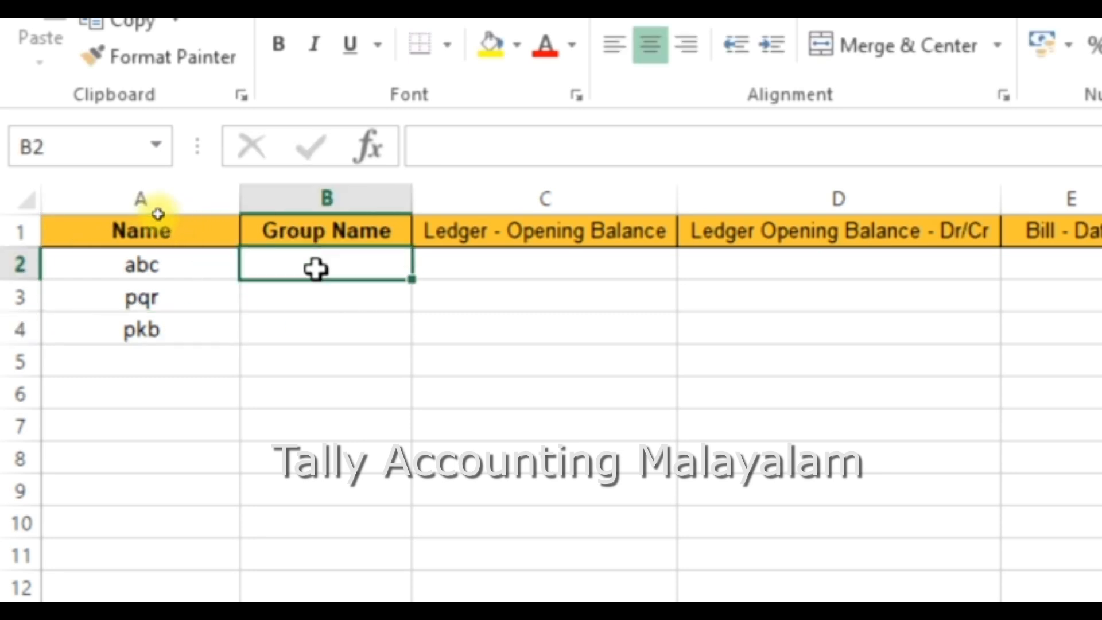
pyautogui.write('su')
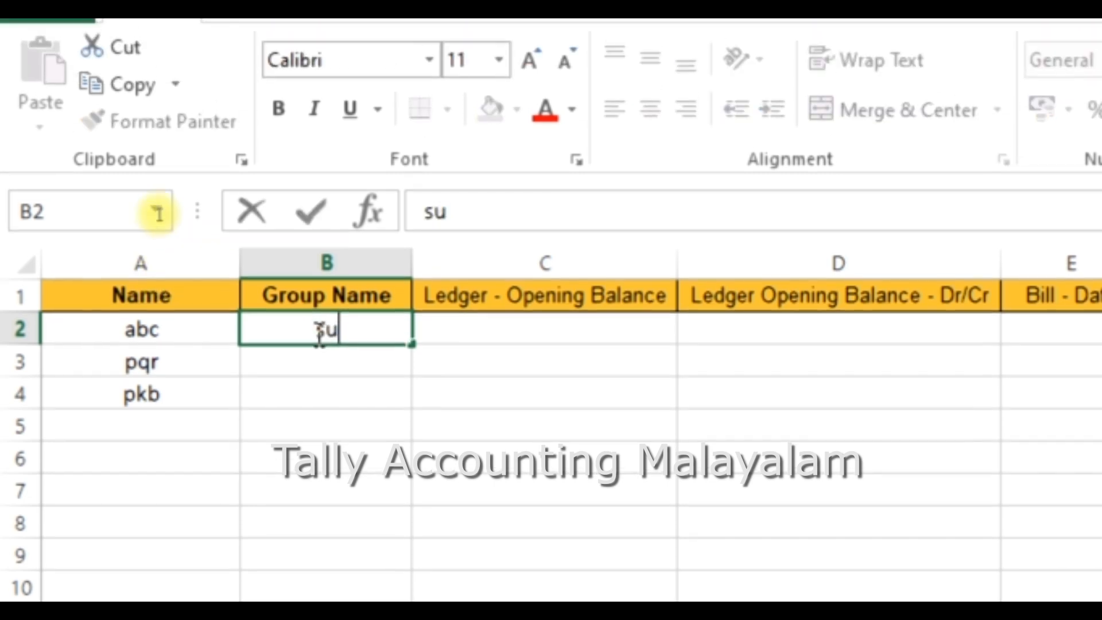
pyautogui.write('ndry ')
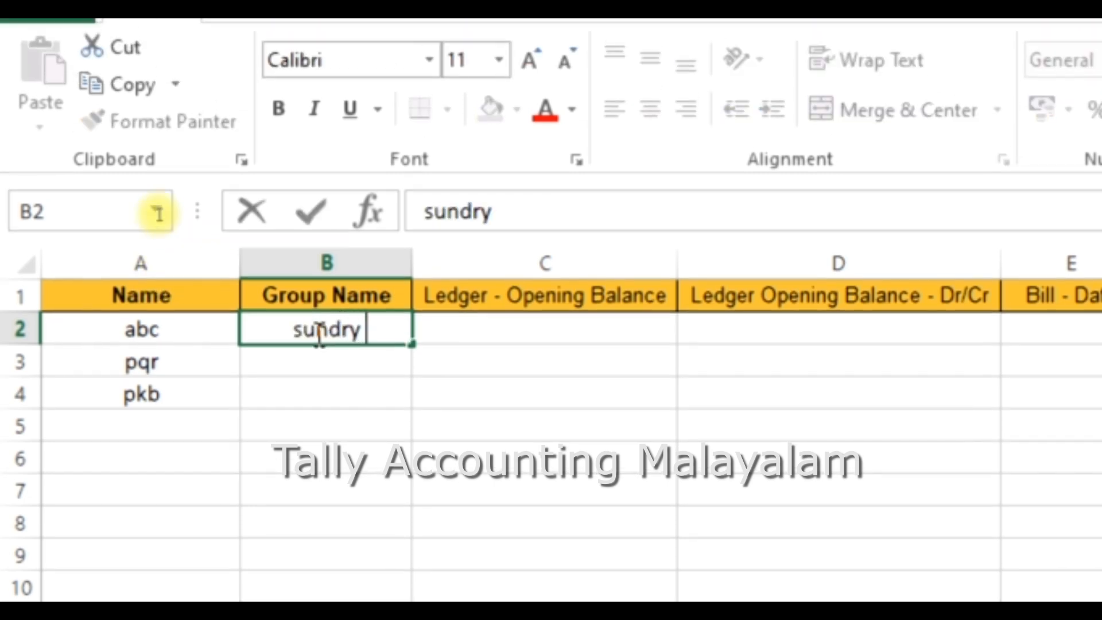
pyautogui.write('debtors')
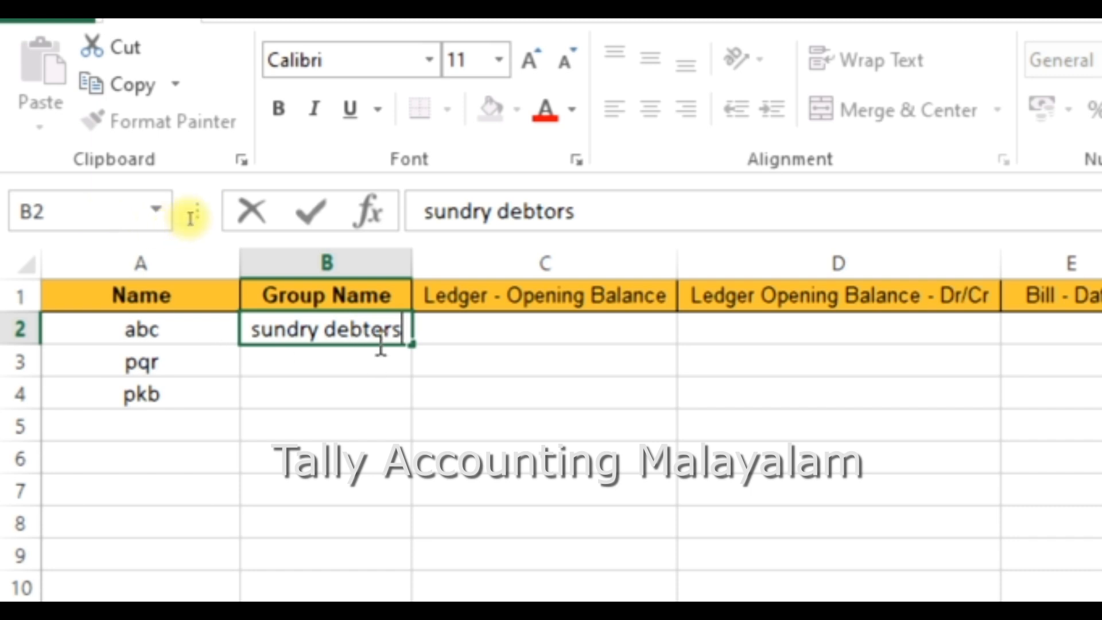
pyautogui.moveTo(403, 330); pyautogui.dragTo(216, 330)
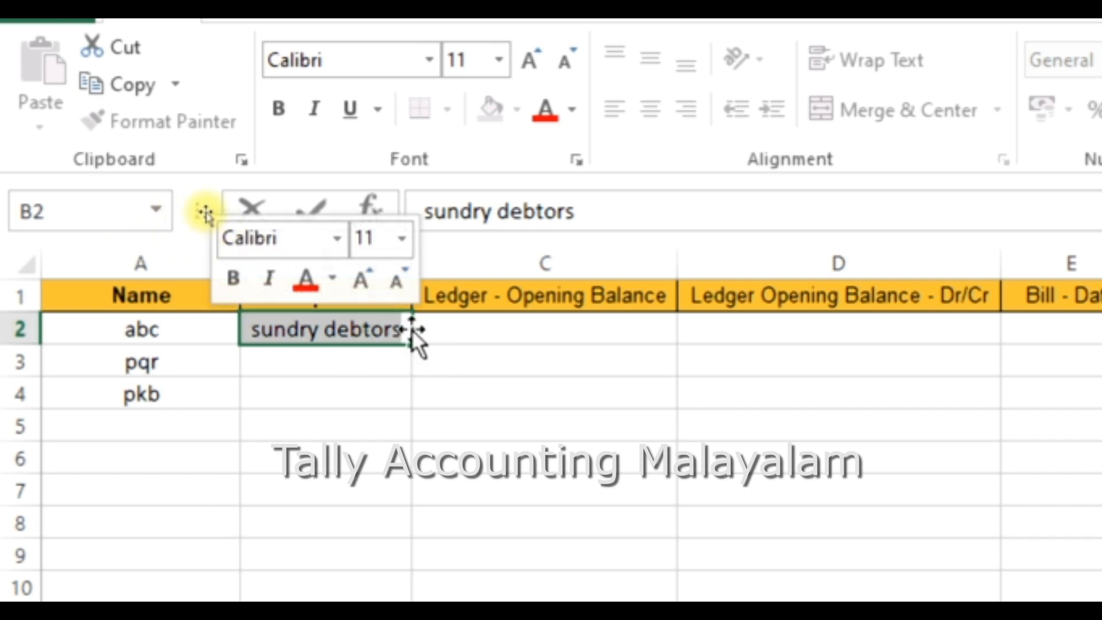
pyautogui.moveTo(412, 346); pyautogui.dragTo(405, 409)
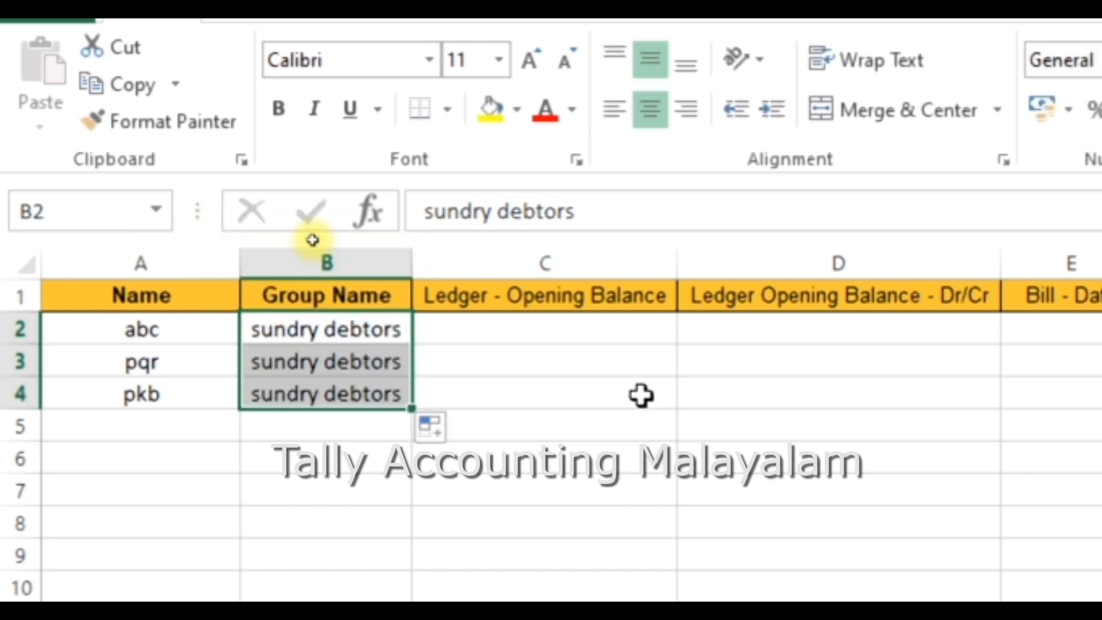
# Step: Enter opening balances of 2500, 3250 and 3500 for the three ledgers
pyautogui.click(501, 328)
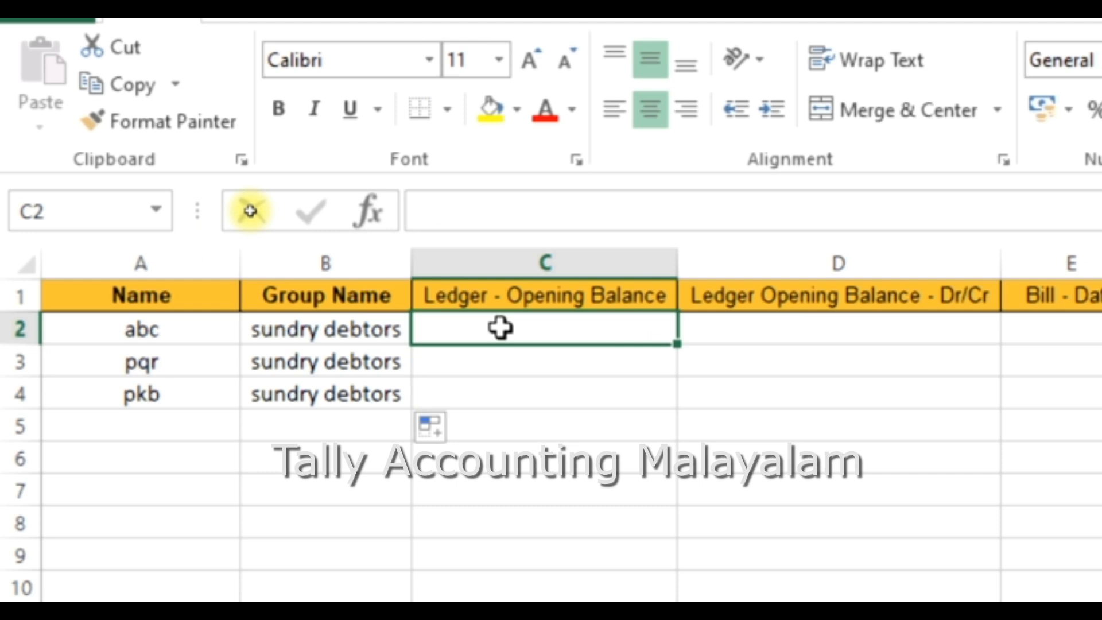
pyautogui.doubleClick(501, 327)
pyautogui.write('2500')
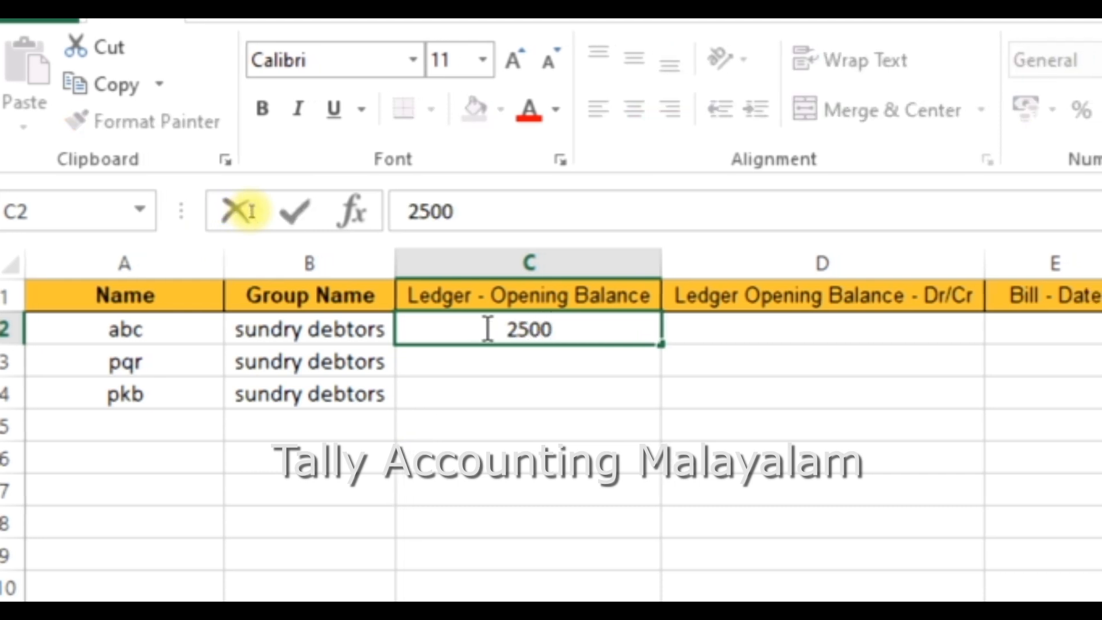
pyautogui.click(438, 369)
pyautogui.write('3')
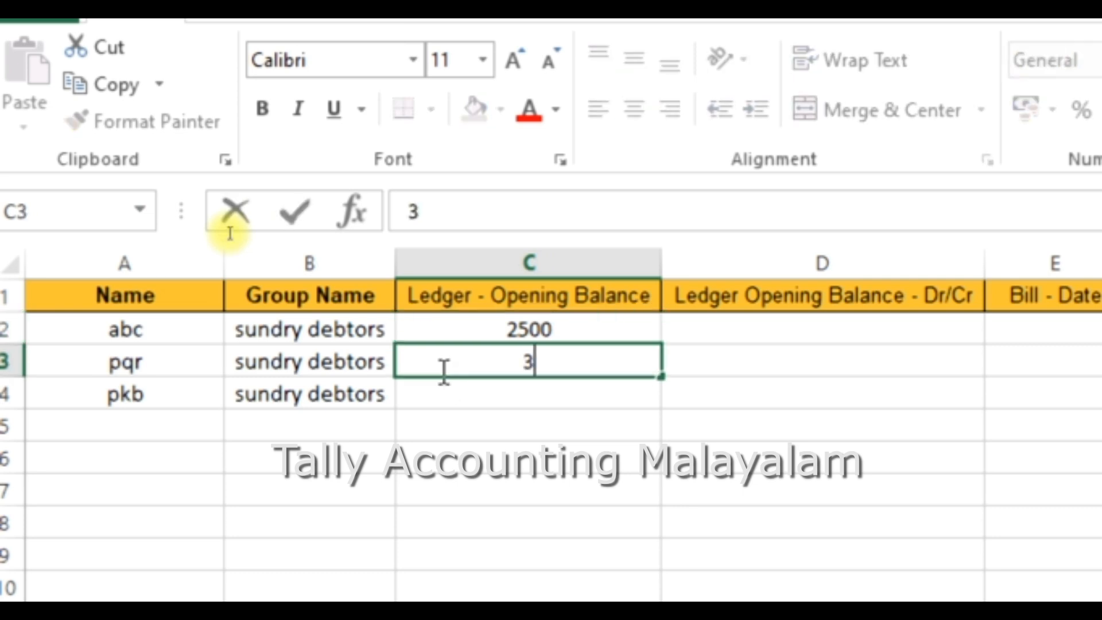
pyautogui.write('250')
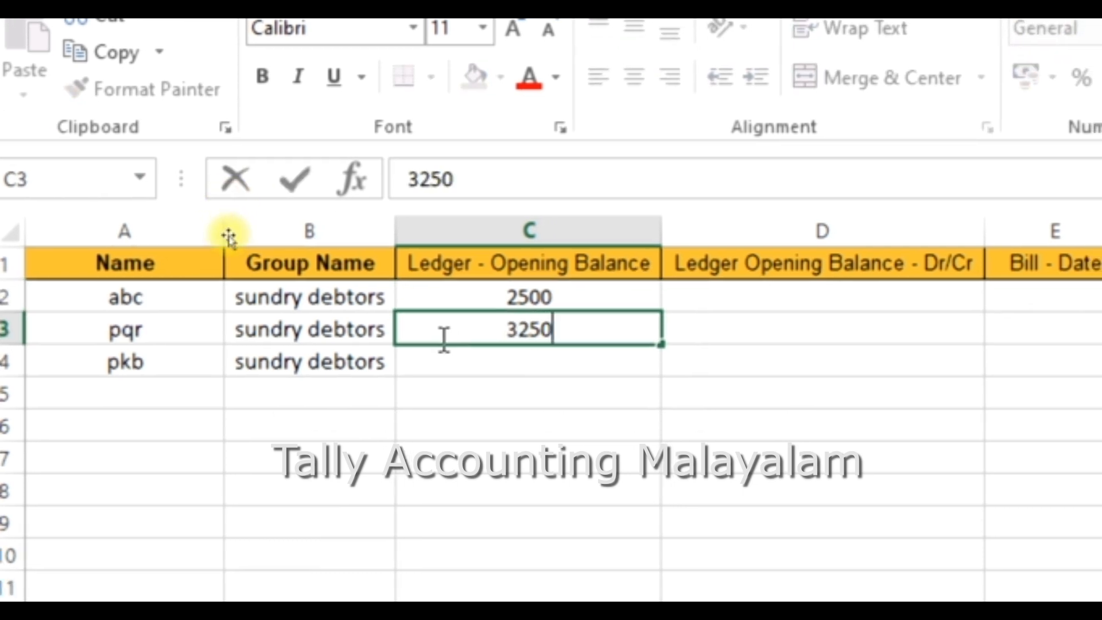
pyautogui.click(461, 365)
pyautogui.write('3500')
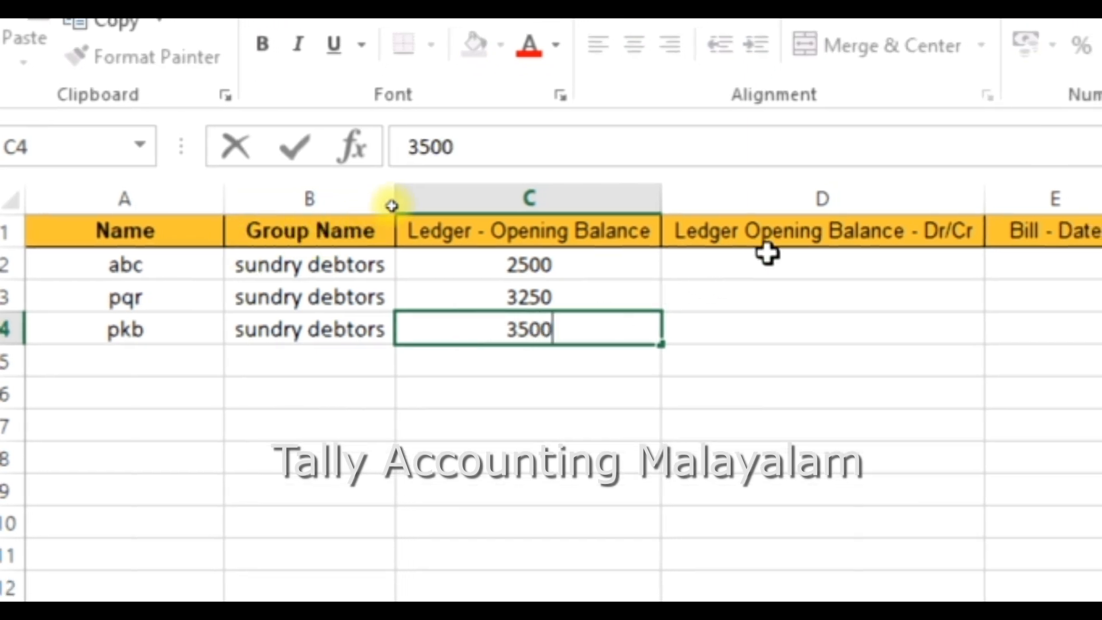
# Step: Set the opening balance type to Dr for all three ledgers
pyautogui.click(770, 271)
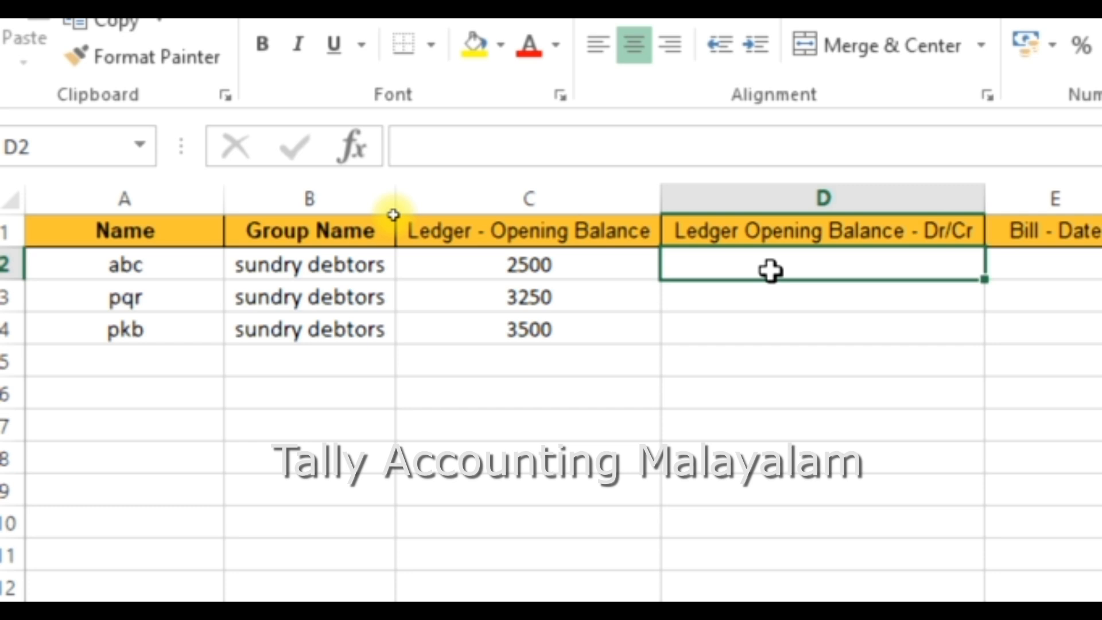
pyautogui.write('Dr')
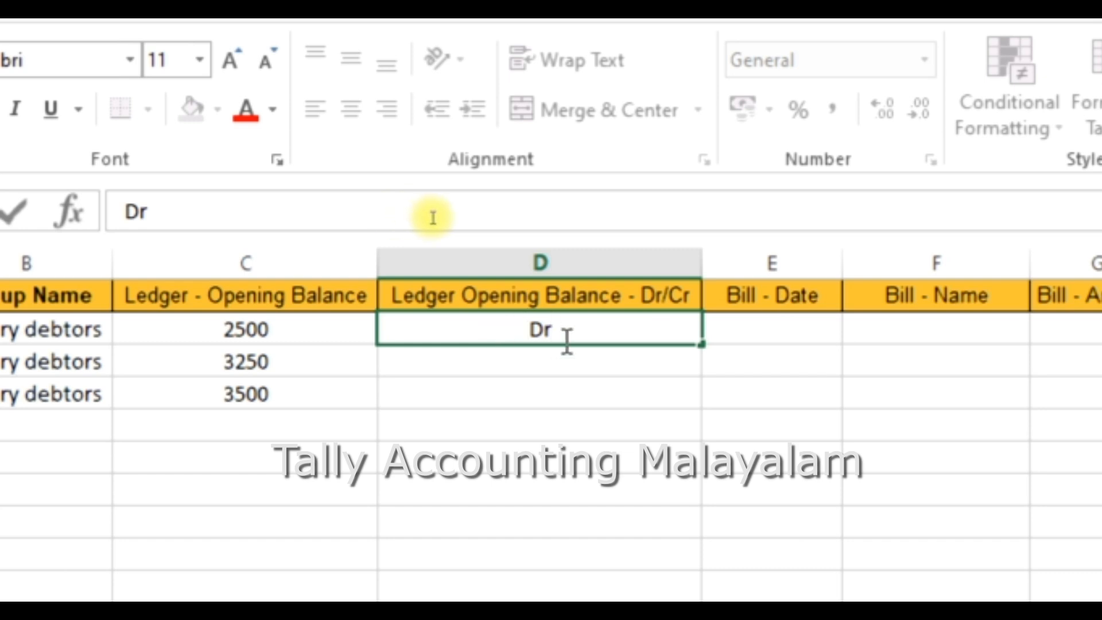
pyautogui.moveTo(566, 330); pyautogui.dragTo(527, 333)
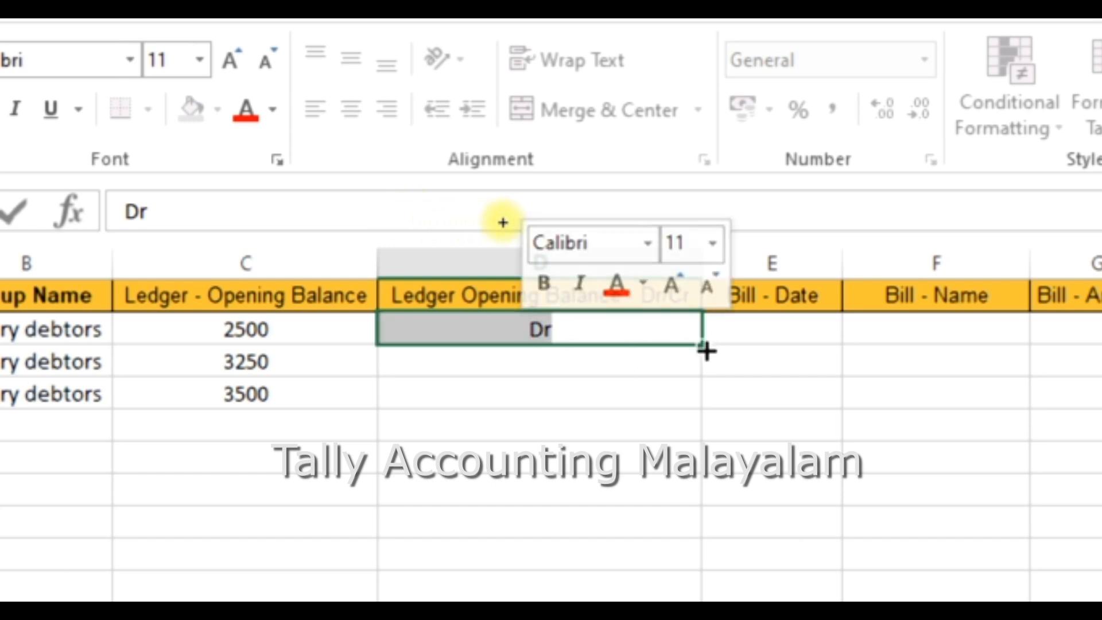
pyautogui.moveTo(706, 351); pyautogui.dragTo(701, 400)
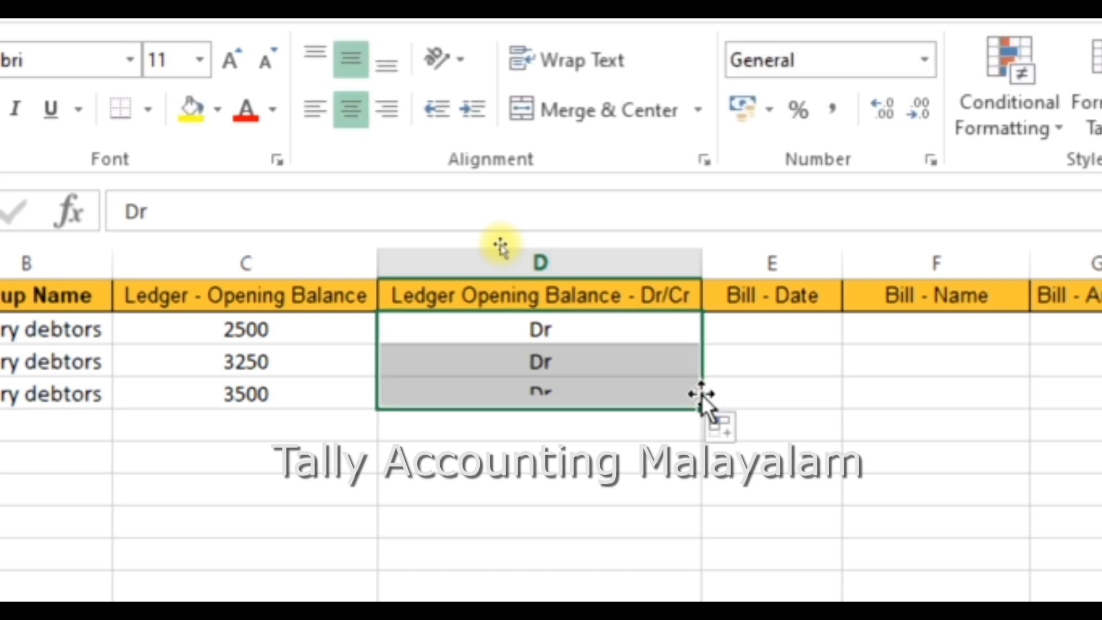
# Step: Enter 31-3-2023 as the bill date for the ledgers
pyautogui.click(756, 329)
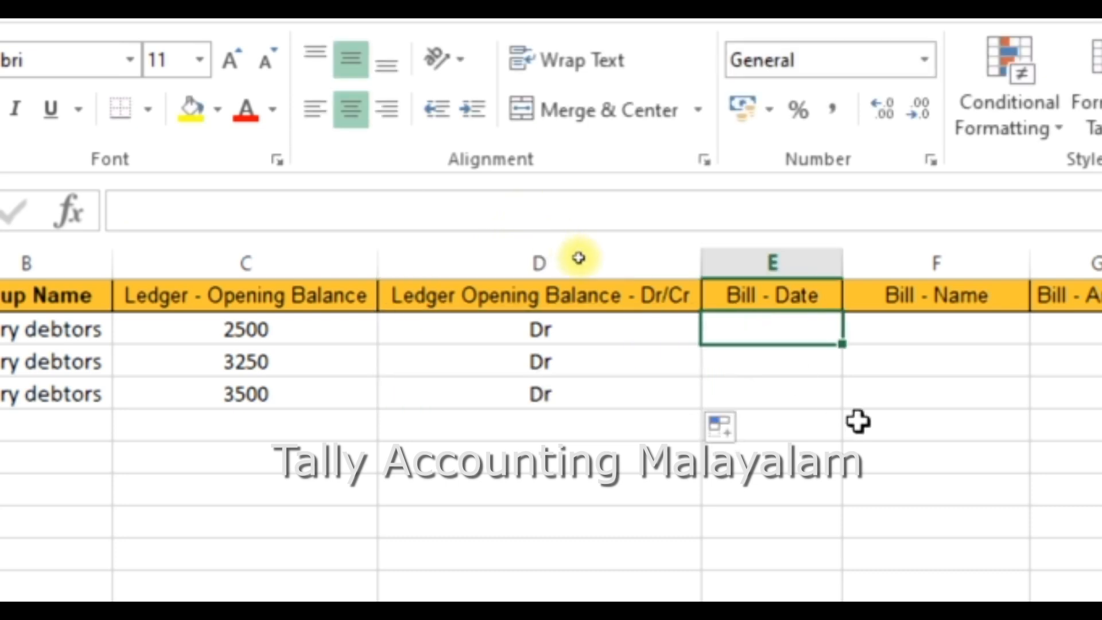
pyautogui.write('31-')
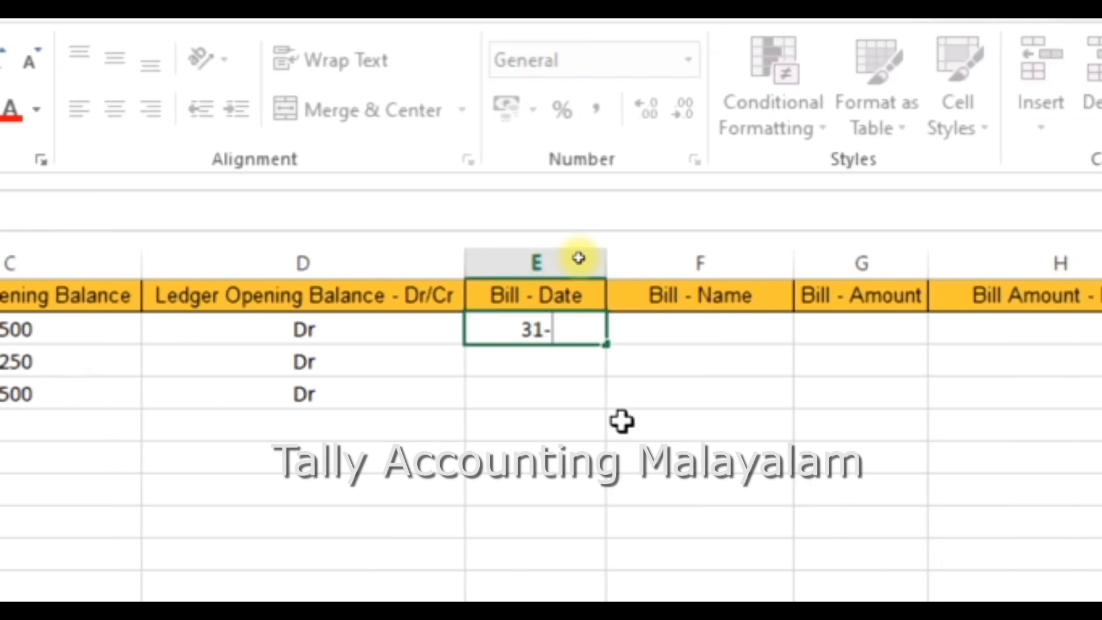
pyautogui.write('3-2023')
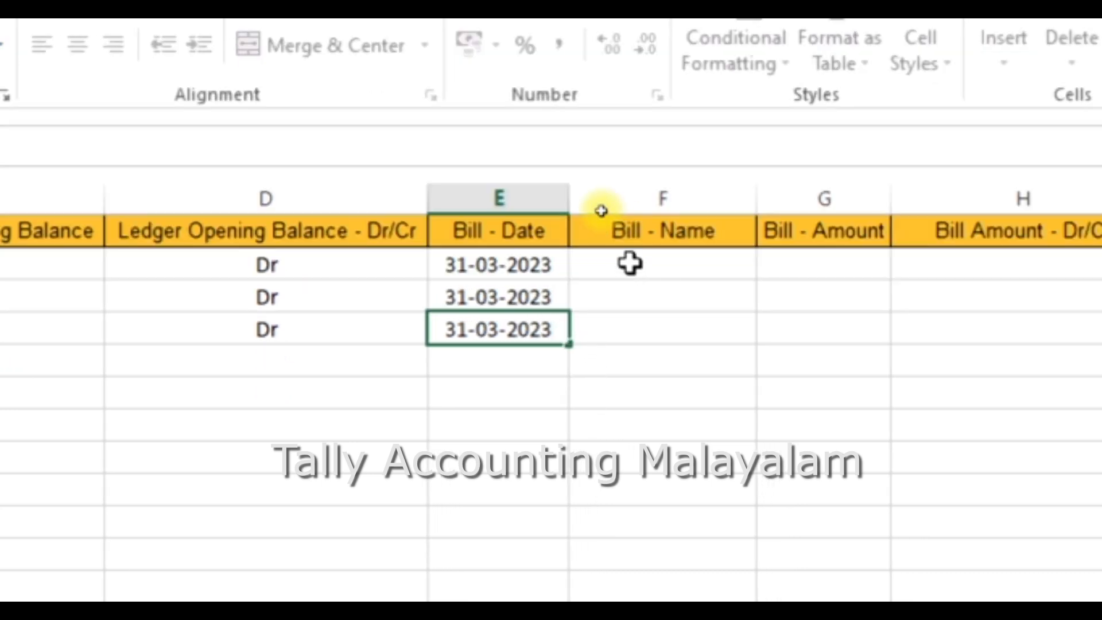
# Step: Enter pb-001 as the bill name for the first ledger
pyautogui.click(652, 274)
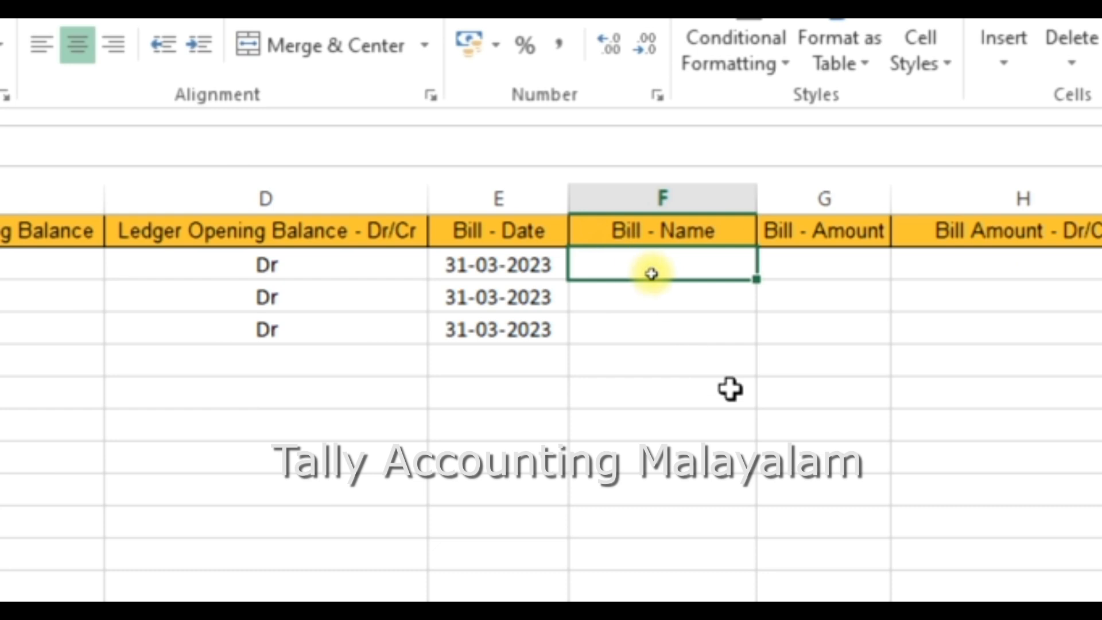
pyautogui.write('pb')
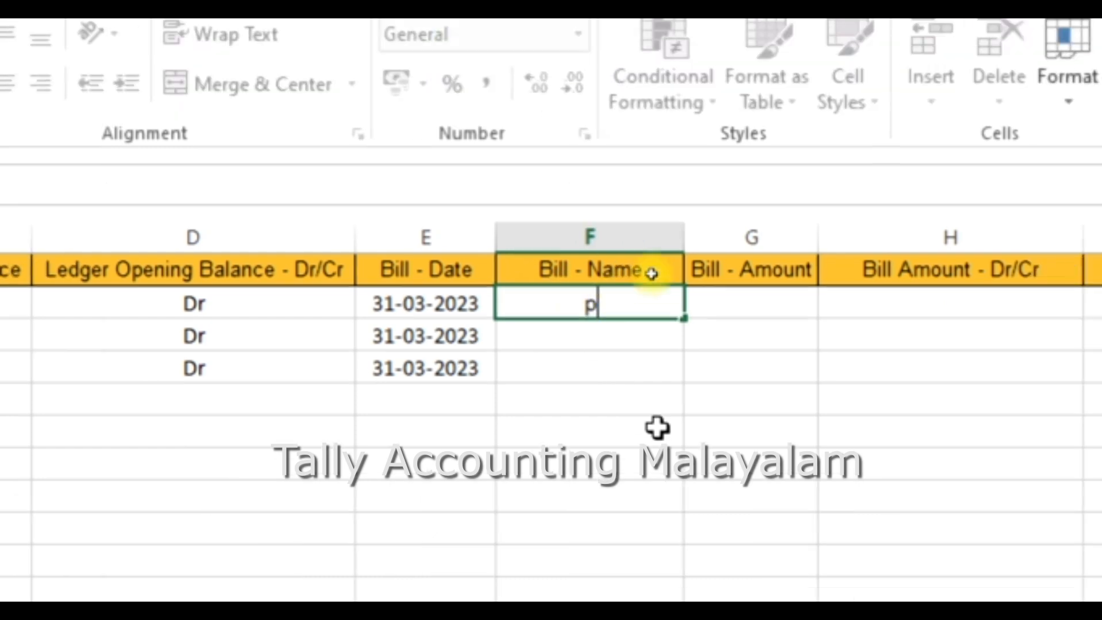
pyautogui.write('-001')
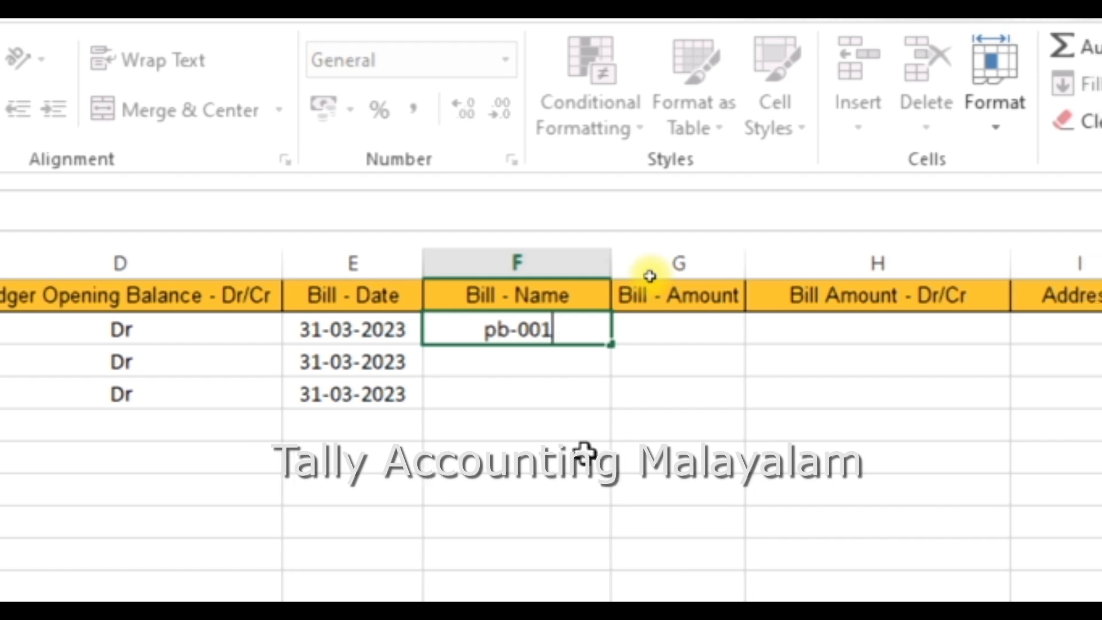
# Step: Fill the bill name down so the other two ledgers get pb-002 and pb-003
pyautogui.moveTo(579, 336); pyautogui.dragTo(475, 337)
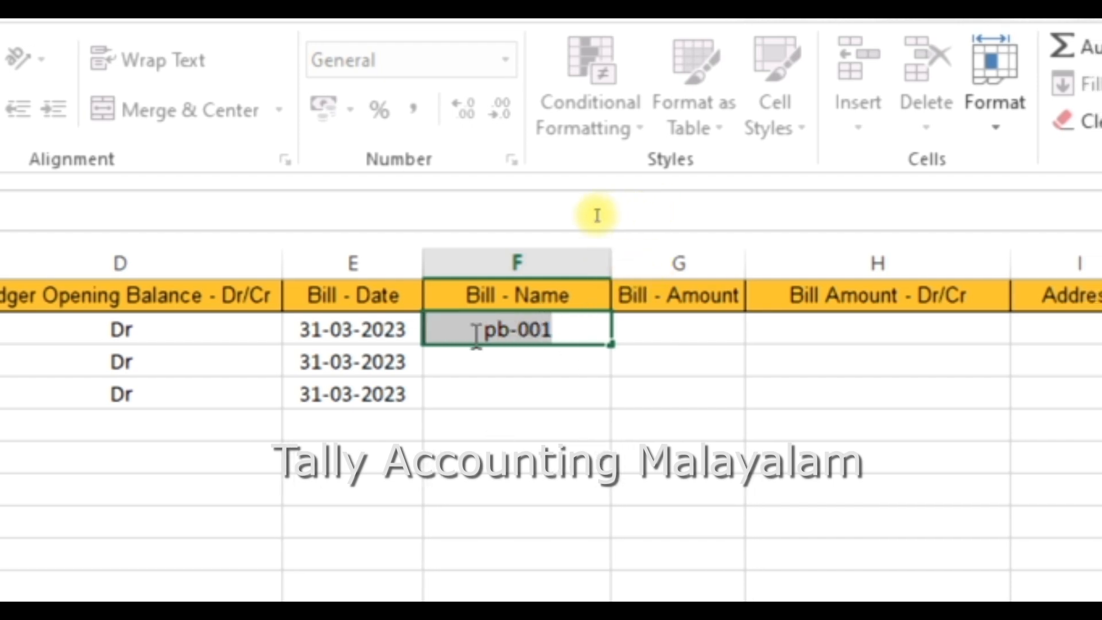
pyautogui.moveTo(611, 346); pyautogui.dragTo(611, 418)
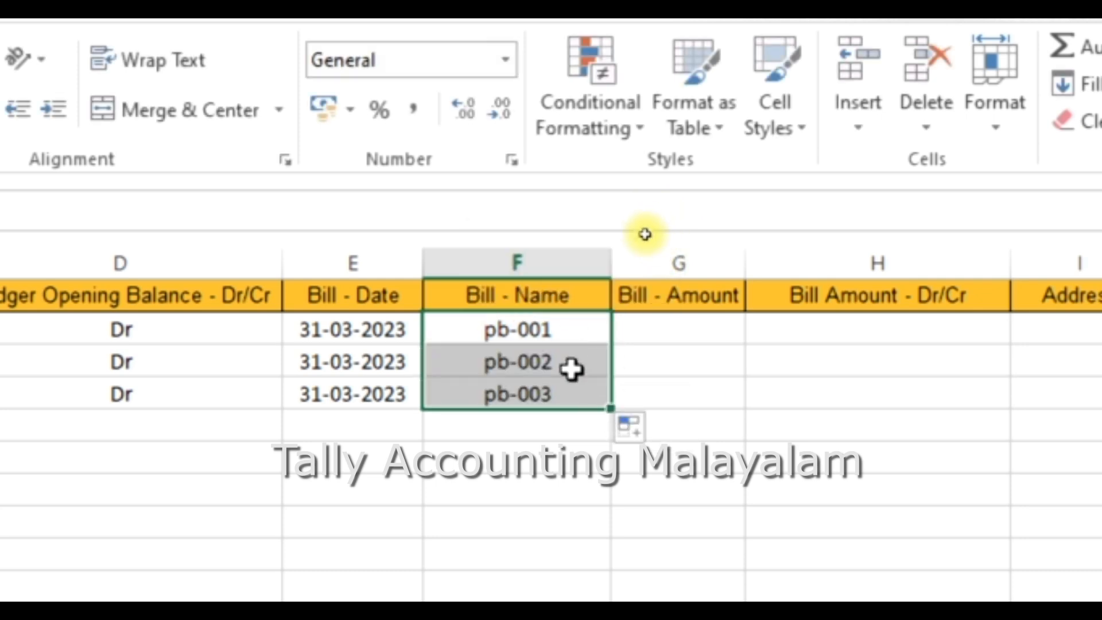
# Step: Enter bill amounts of 5620, 2350 and 6500 for the three ledgers
pyautogui.click(681, 324)
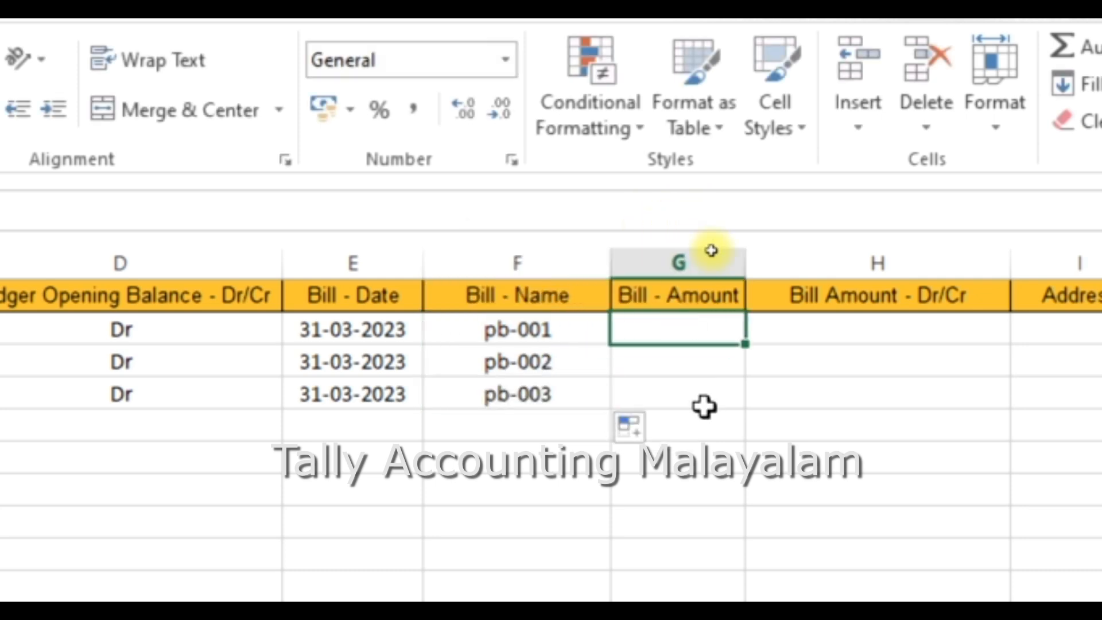
pyautogui.write('5620')
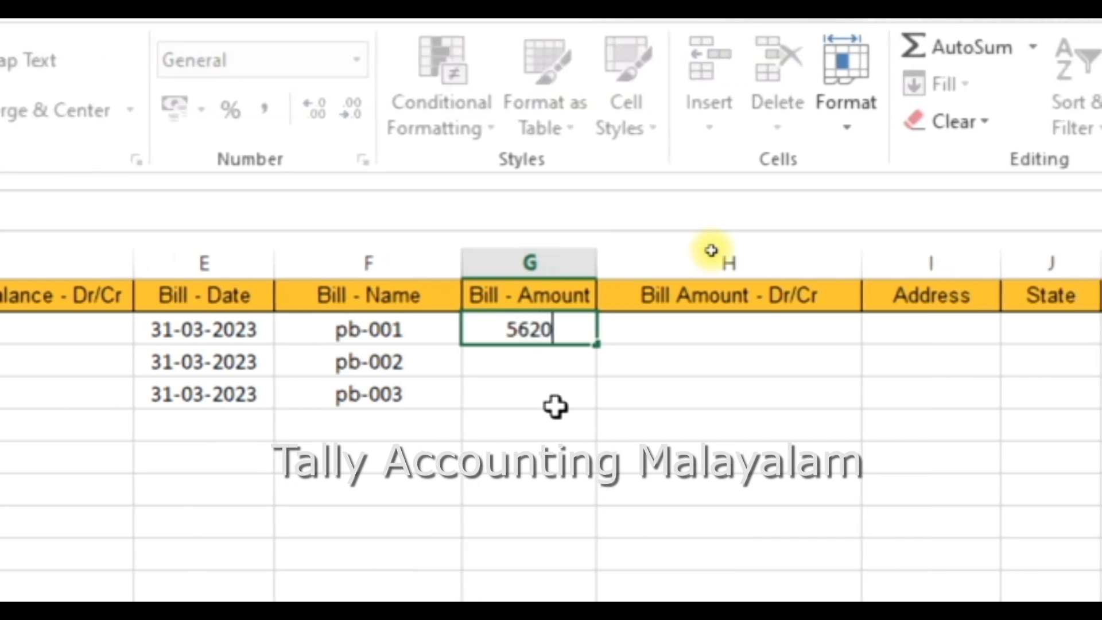
pyautogui.click(526, 361)
pyautogui.write('2350')
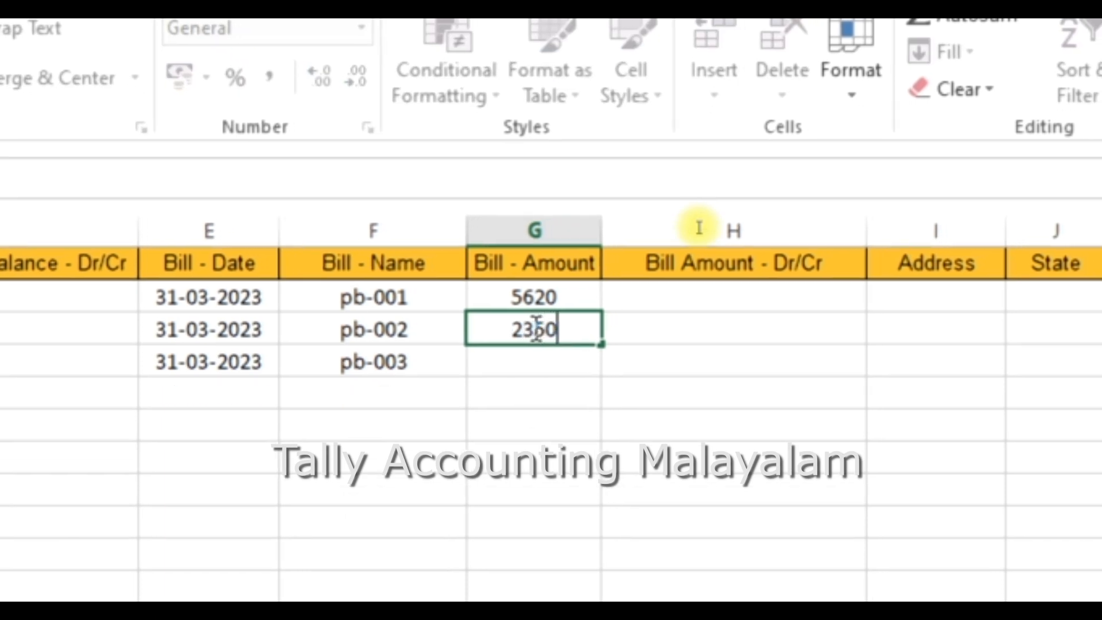
pyautogui.click(516, 361)
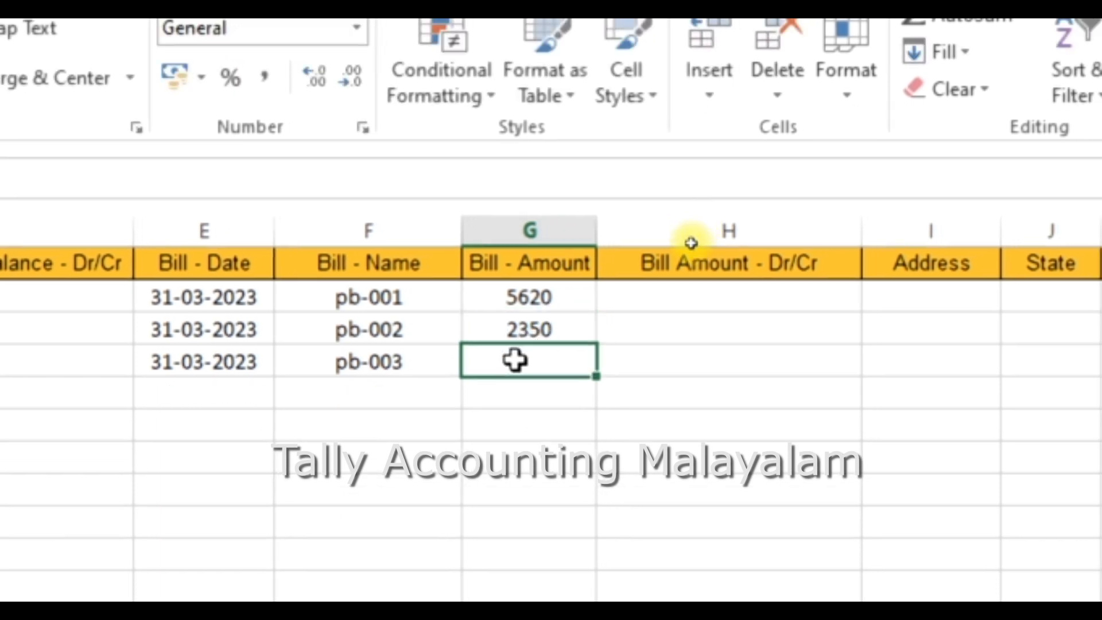
pyautogui.write('6500')
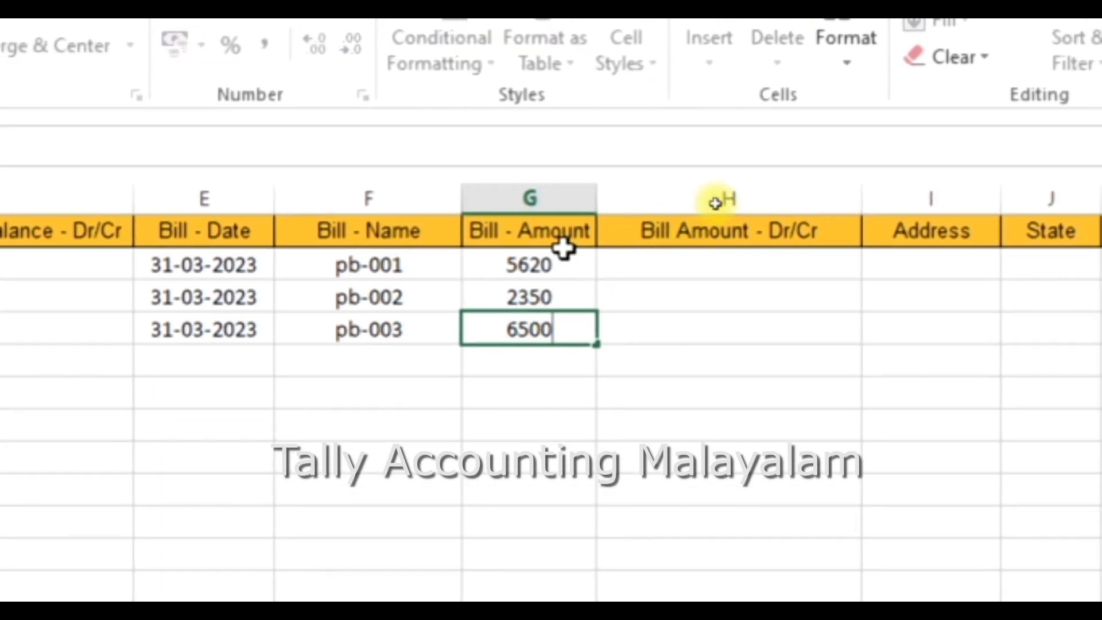
# Step: Set the bill amount type to Dr for all three bills
pyautogui.click(704, 273)
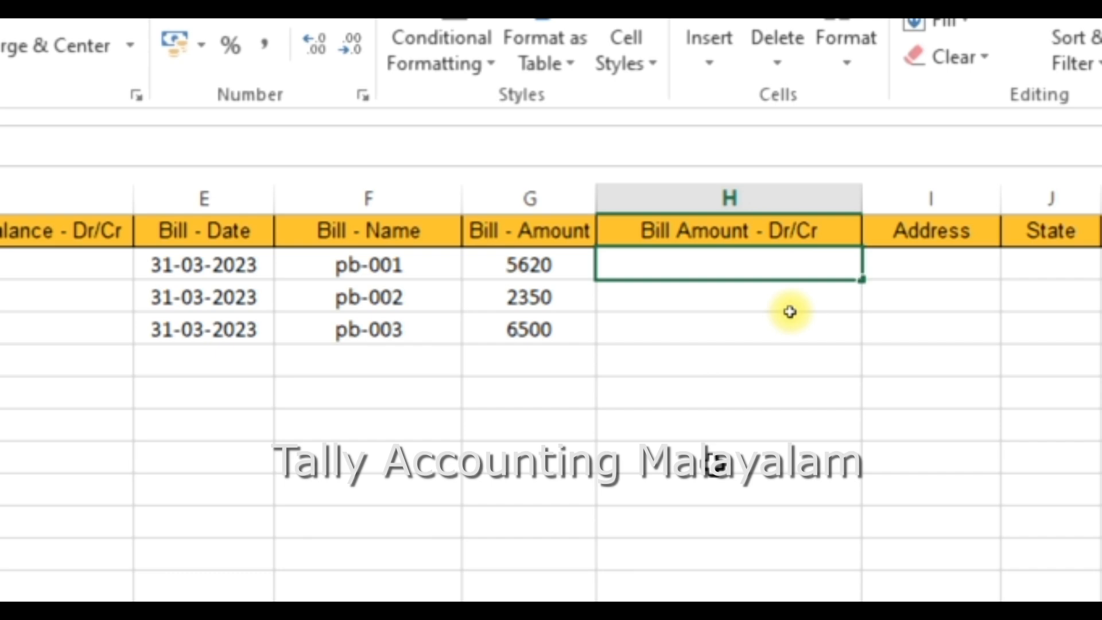
pyautogui.write('Dr')
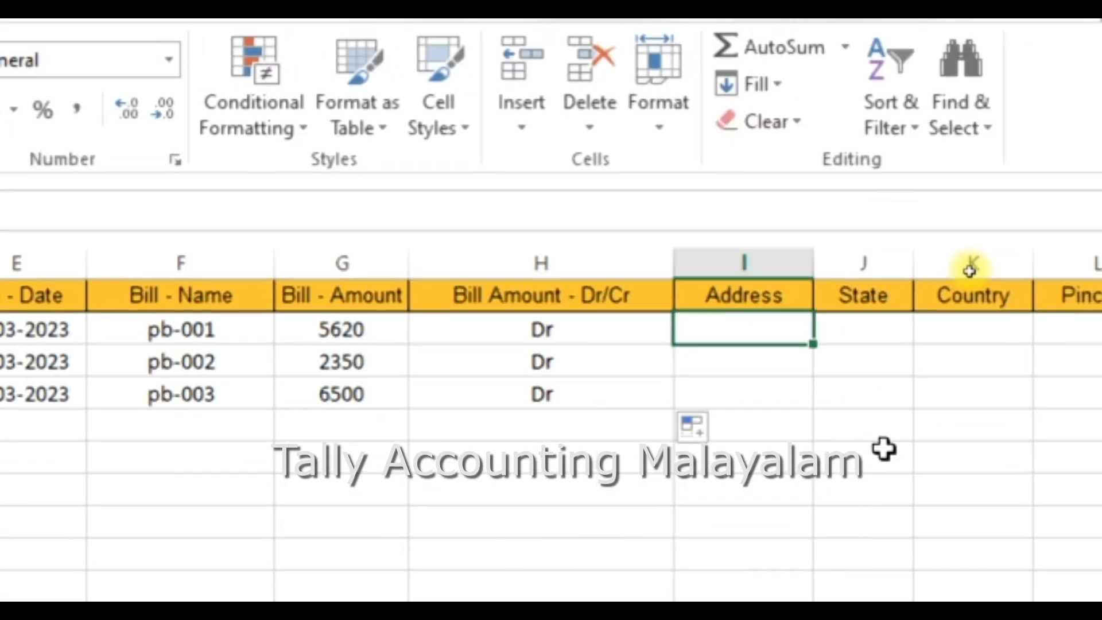
# Step: Enter the addresses ddfd, dds and dd for the three ledgers
pyautogui.write('ddfd')
pyautogui.click(703, 370)
pyautogui.write('dds')
pyautogui.click(659, 370)
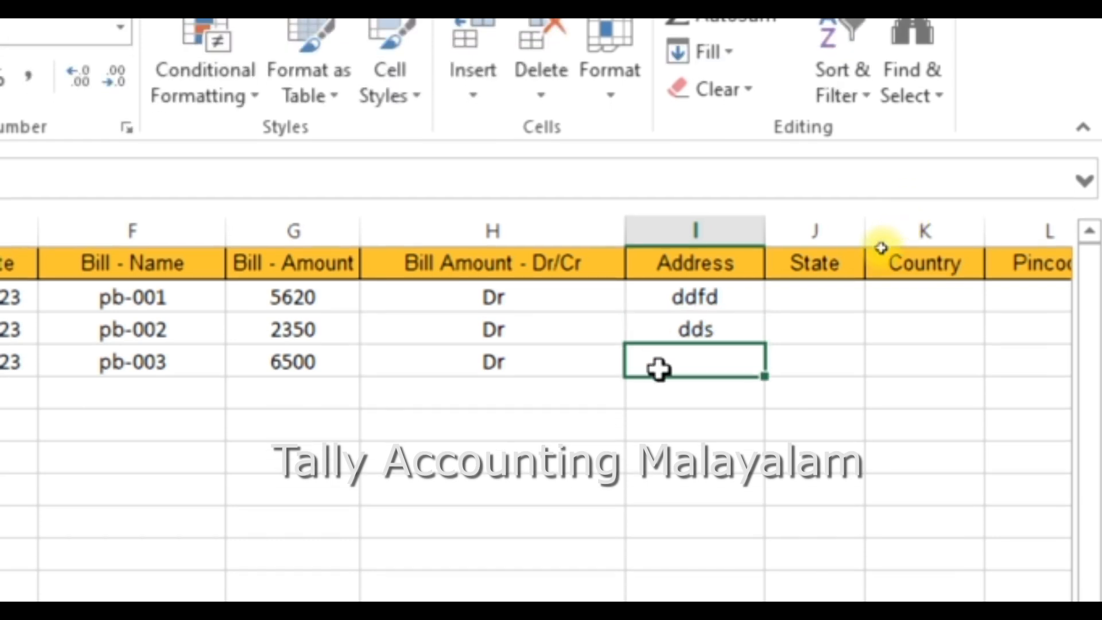
pyautogui.write('dd')
pyautogui.click(815, 297)
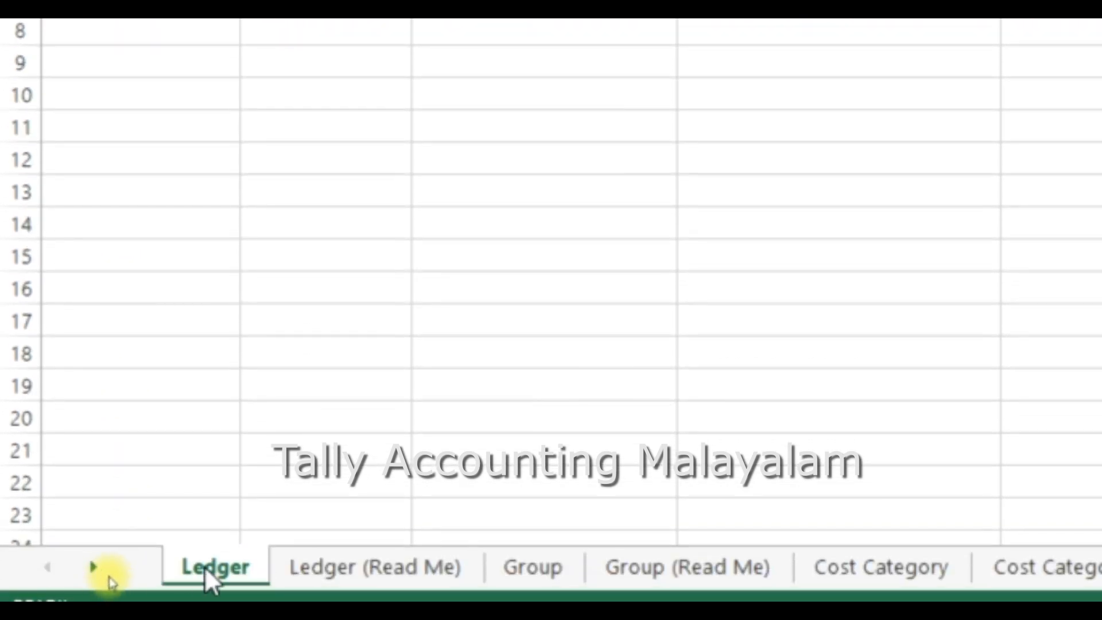
# Step: Examine the Ledger (Read Me) worksheet's list of fields, applicable countries and applicable values
pyautogui.click(370, 568)
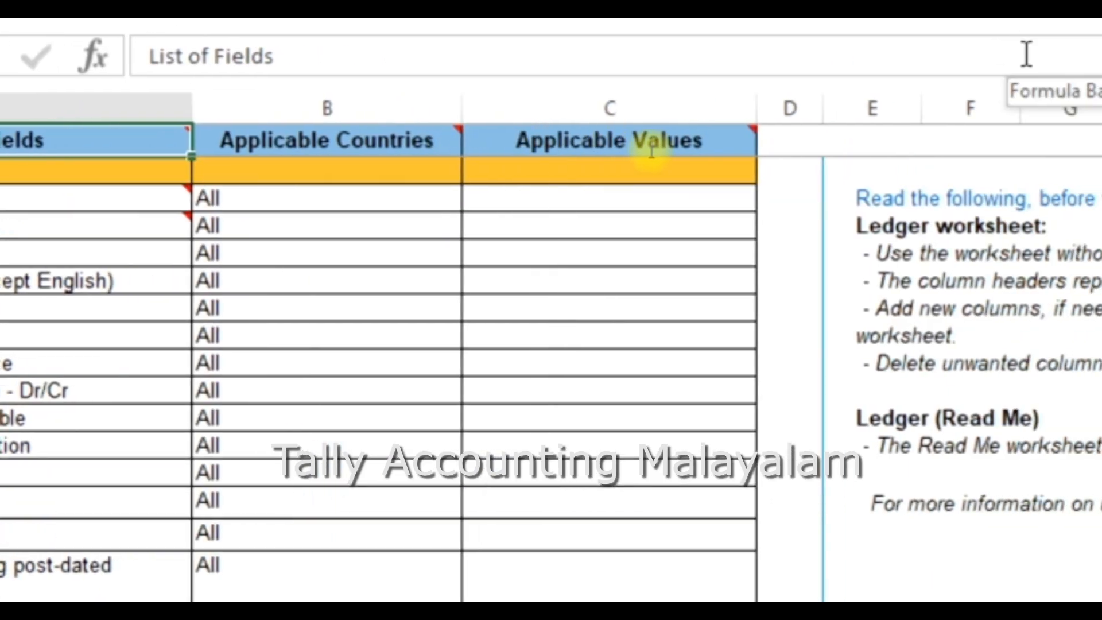
pyautogui.moveTo(226, 222)
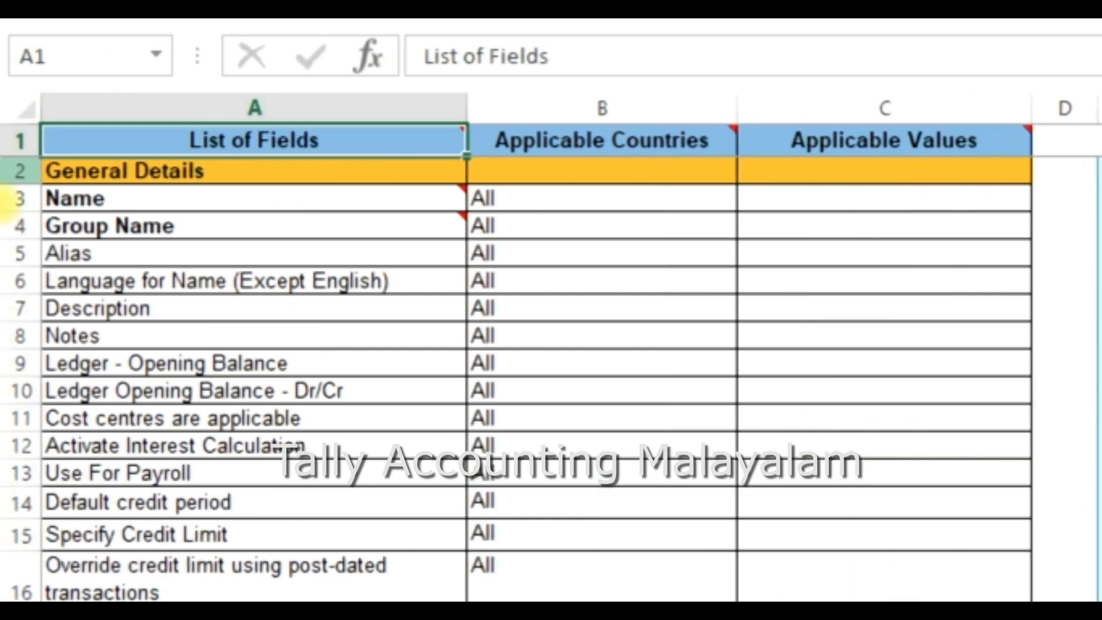
pyautogui.click(563, 208)
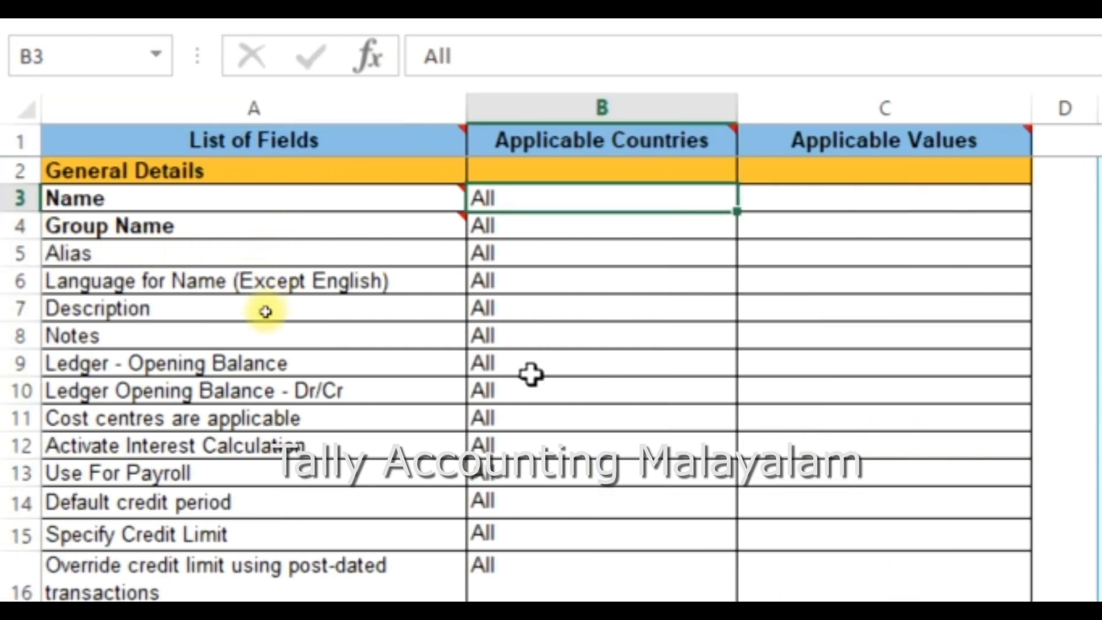
pyautogui.scroll(-11, 255, 322)
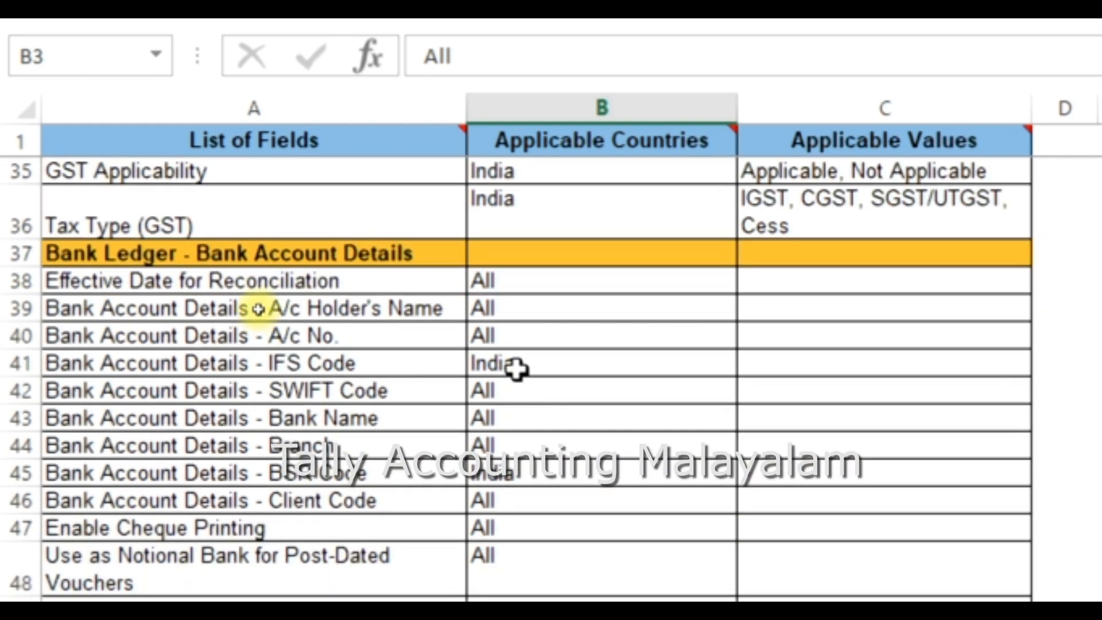
pyautogui.click(516, 370)
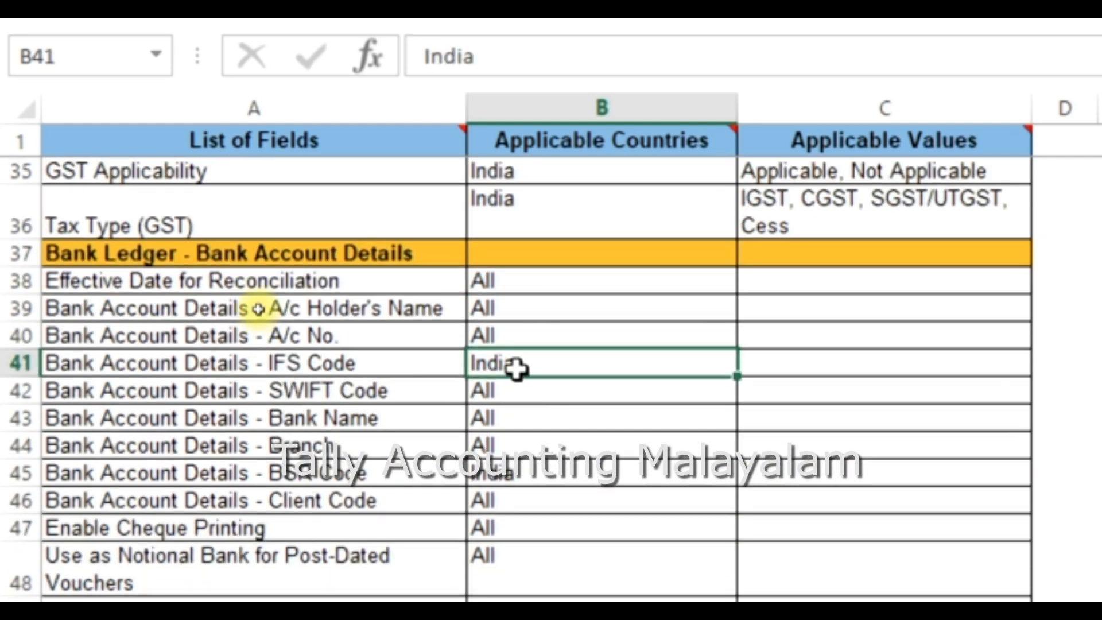
pyautogui.doubleClick(523, 371)
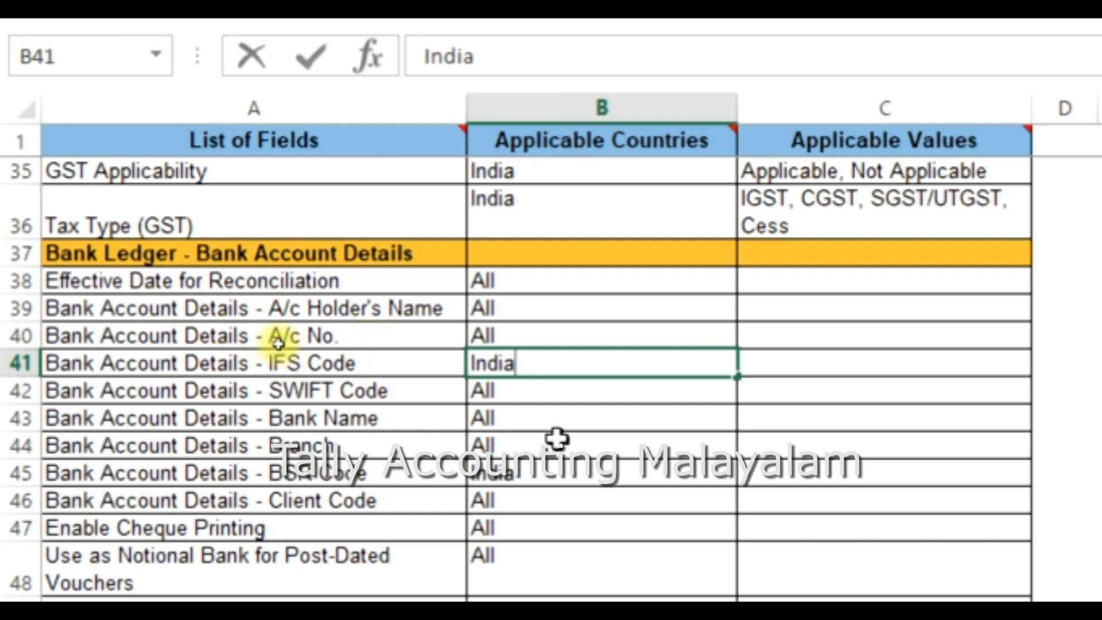
pyautogui.scroll(1, 557, 425)
pyautogui.scroll(8, 557, 419)
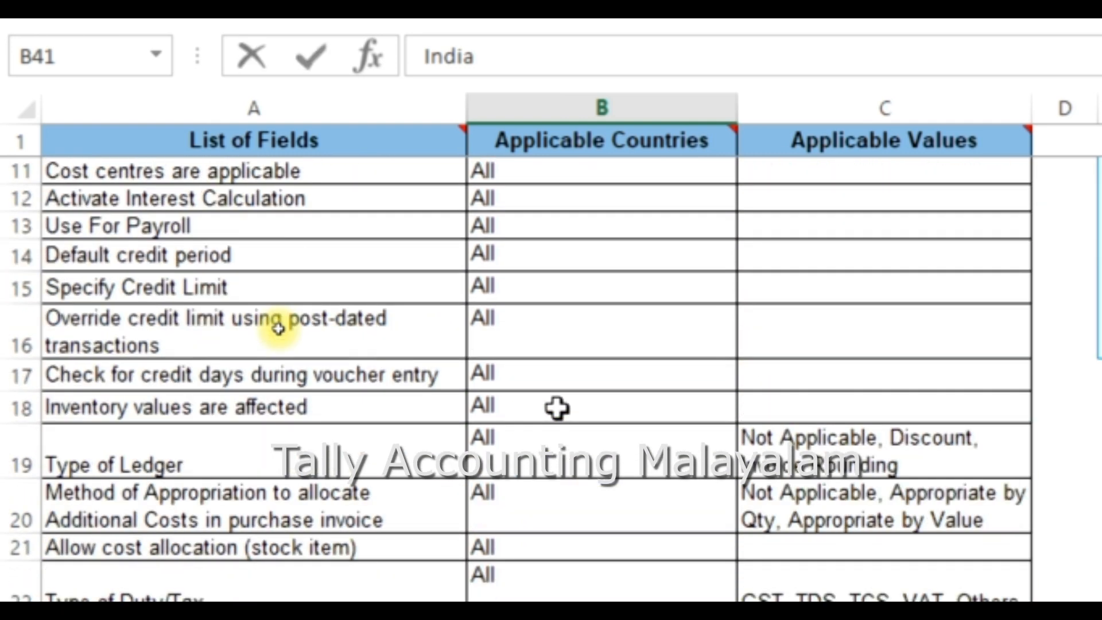
pyautogui.scroll(-4, 507, 499)
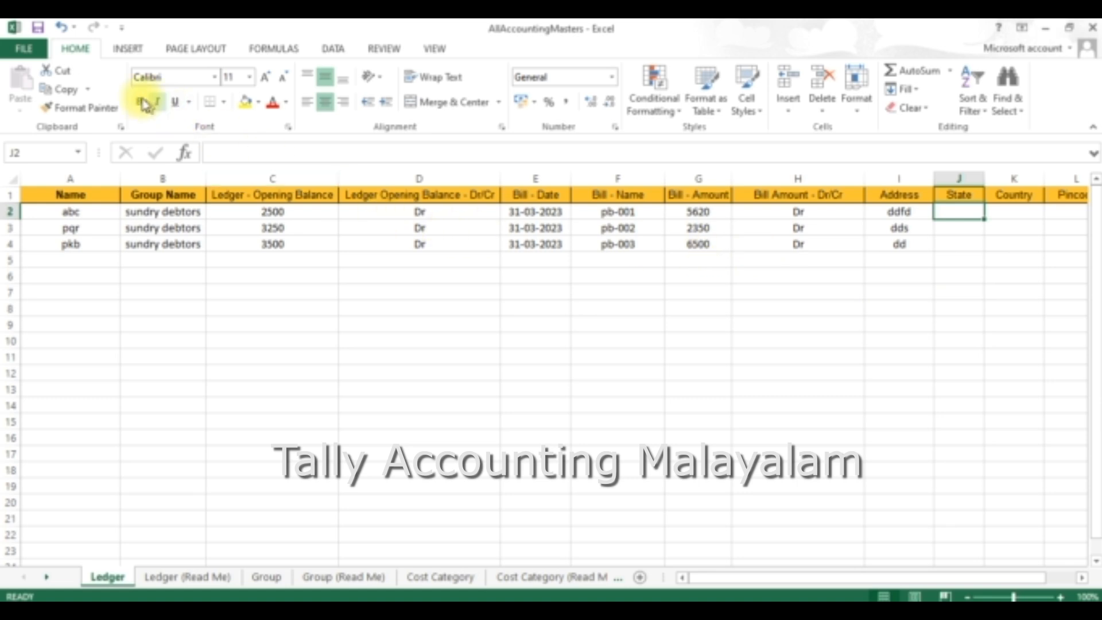
# Step: Save the AllAccountingMasters workbook and switch to TallyPrime
pyautogui.click(37, 54)
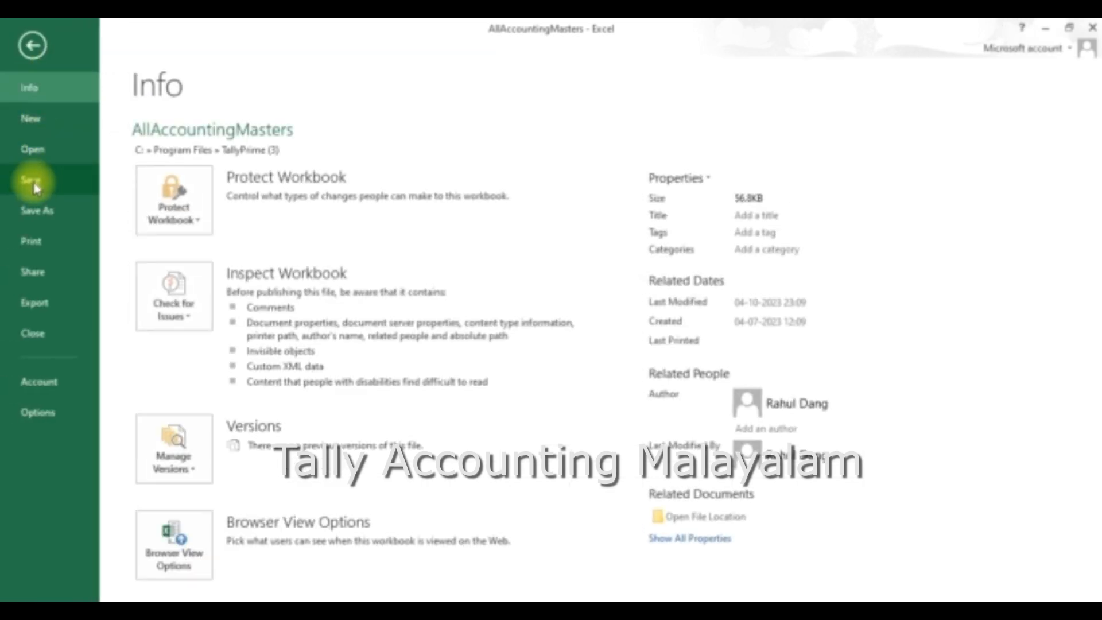
pyautogui.click(29, 189)
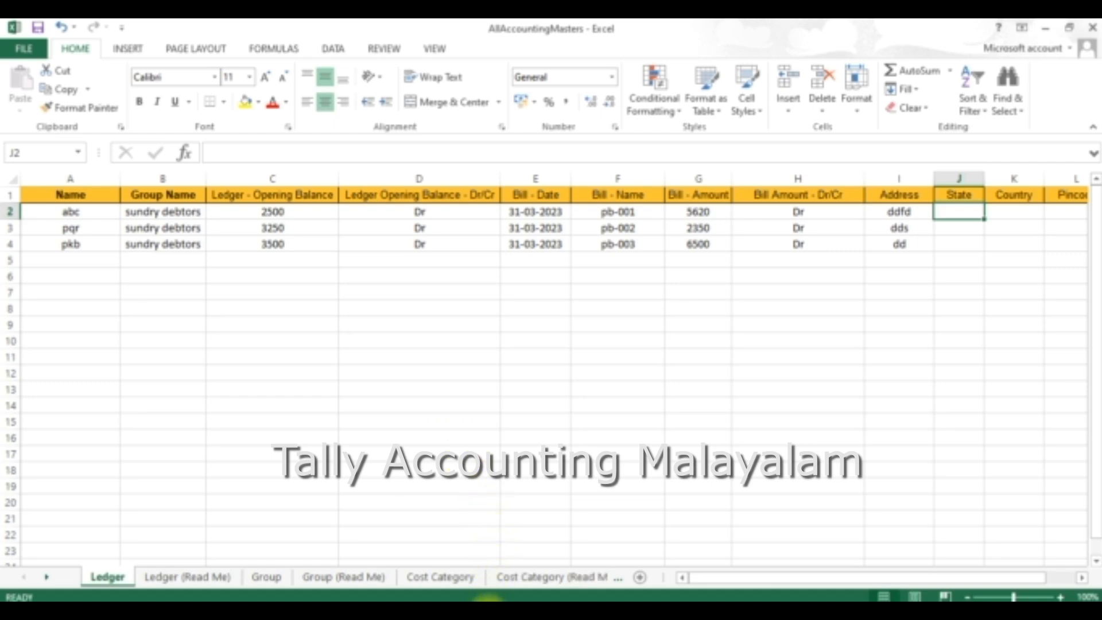
pyautogui.click(514, 557)
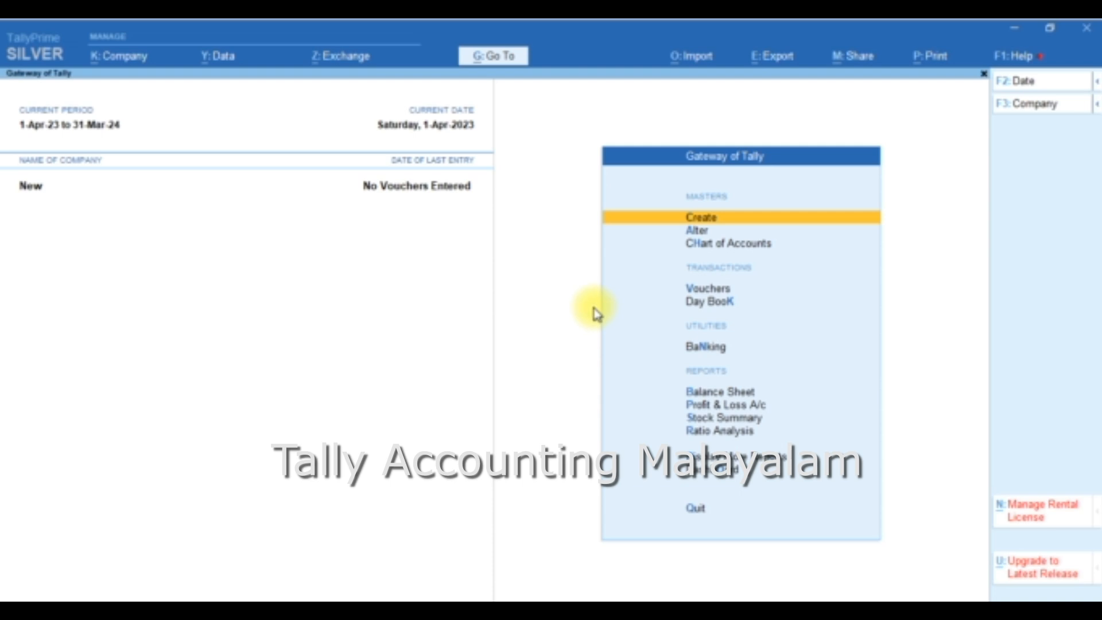
# Step: Start importing masters from AllAccountingMasters.xlsx, accepting the Ledger worksheet, Default Template and Ledger master type
pyautogui.click(705, 57)
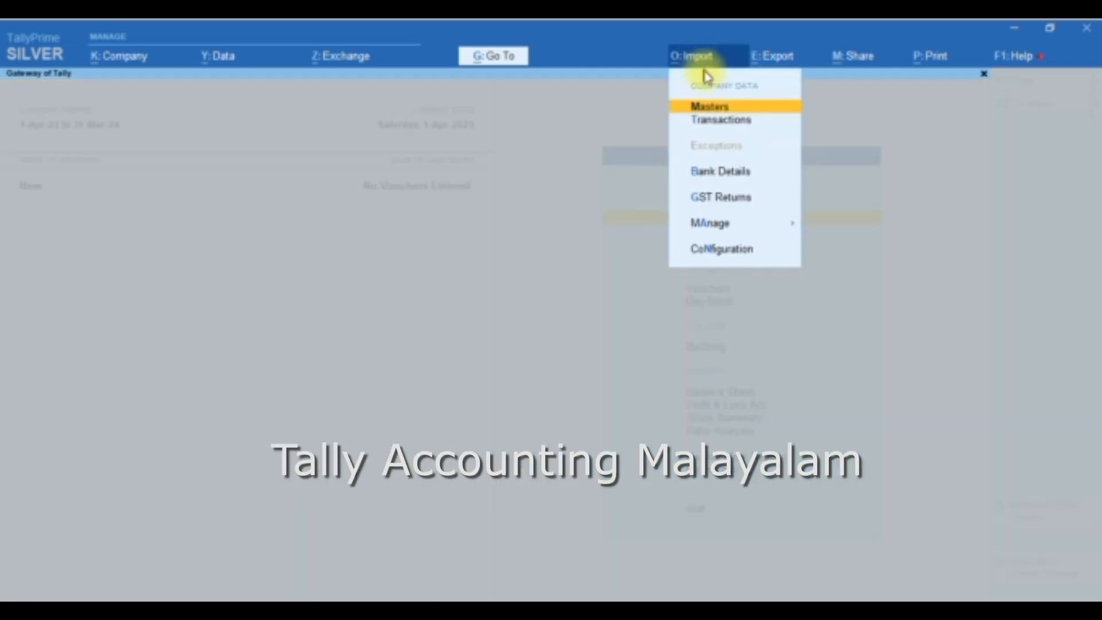
pyautogui.click(715, 110)
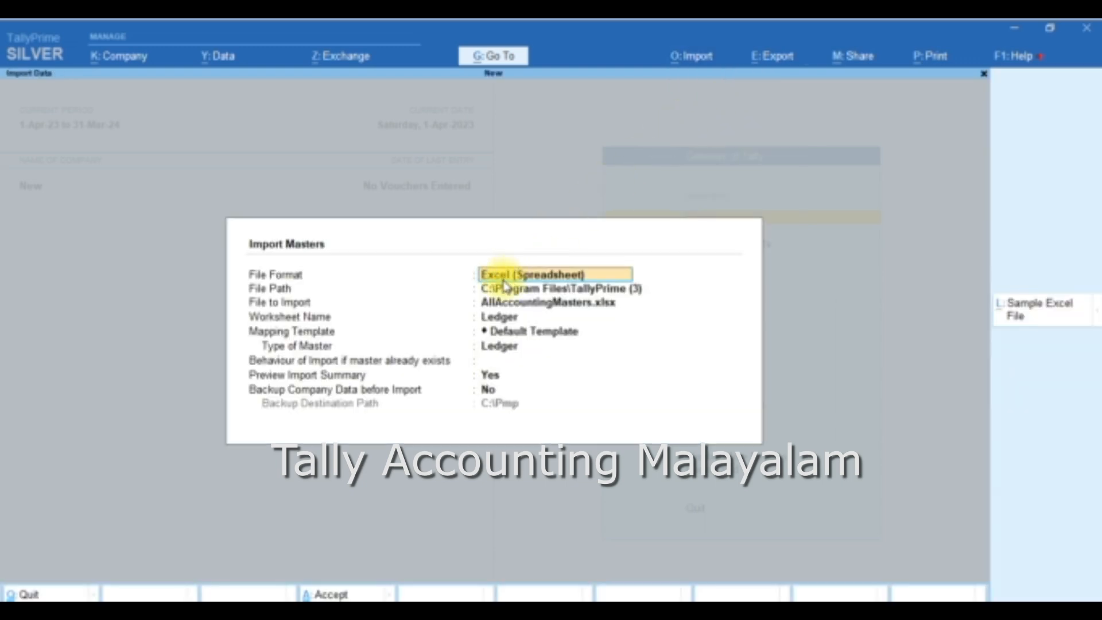
pyautogui.press('Return')
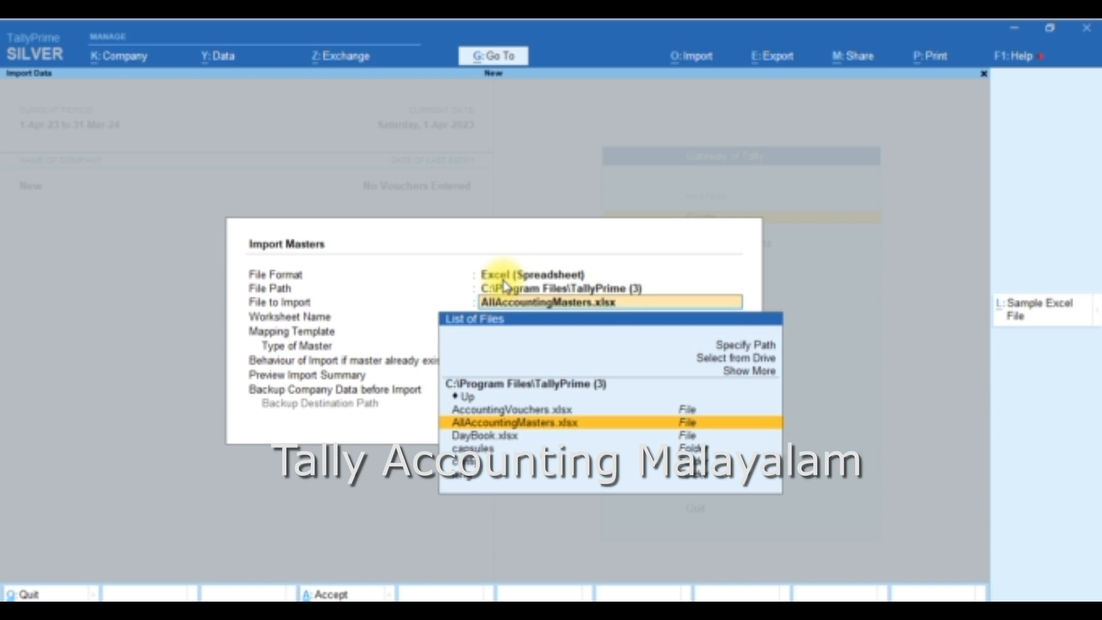
pyautogui.press('Return')
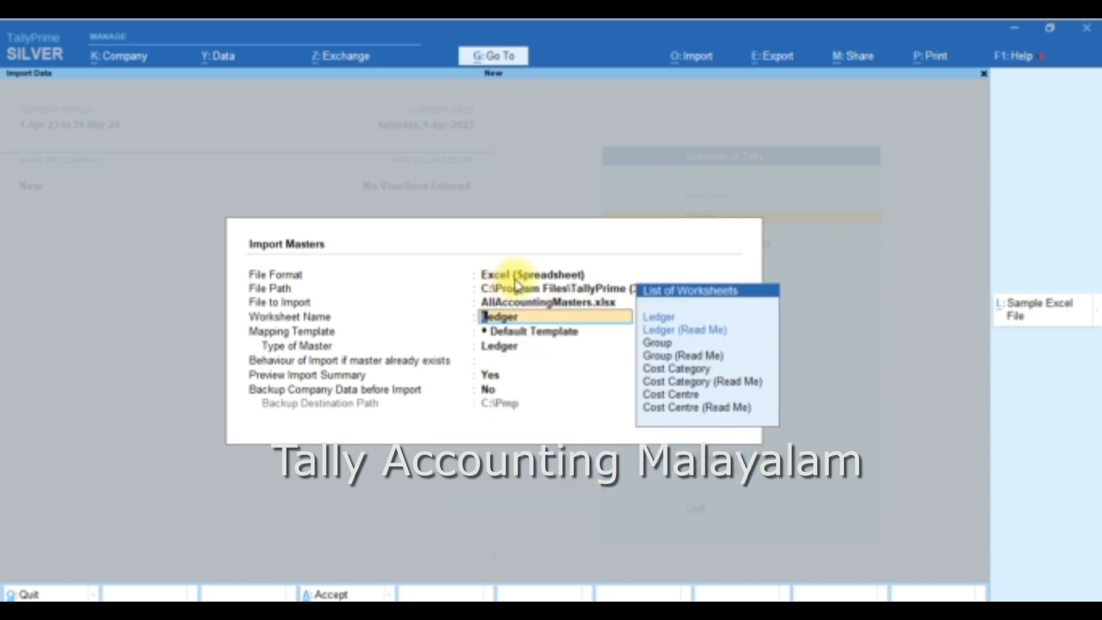
pyautogui.press('Return')
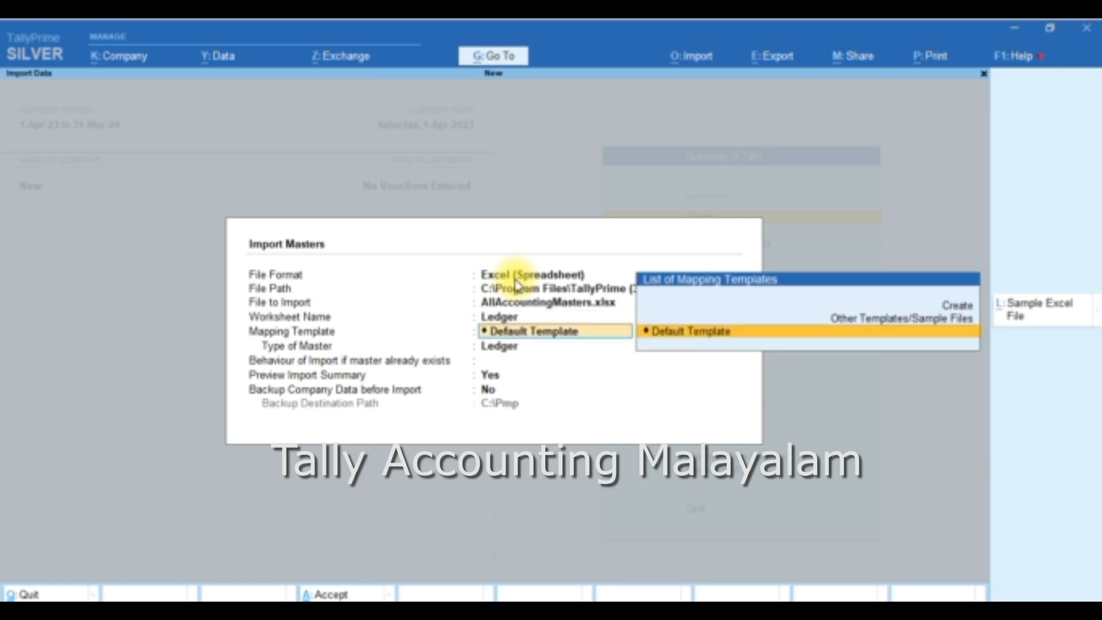
pyautogui.press('Return')
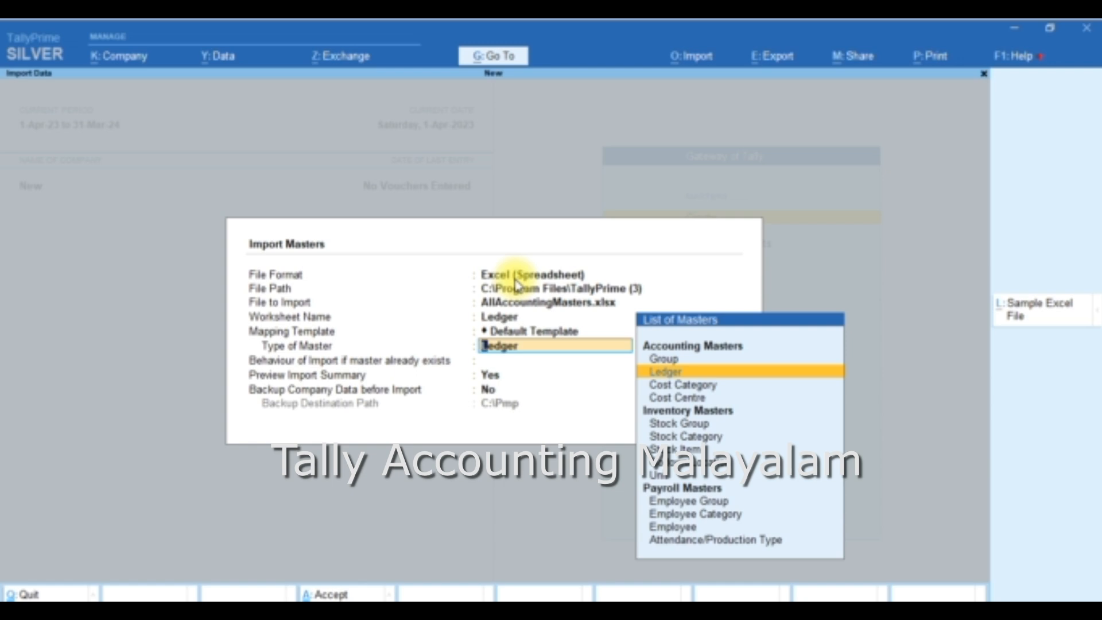
pyautogui.press('Return')
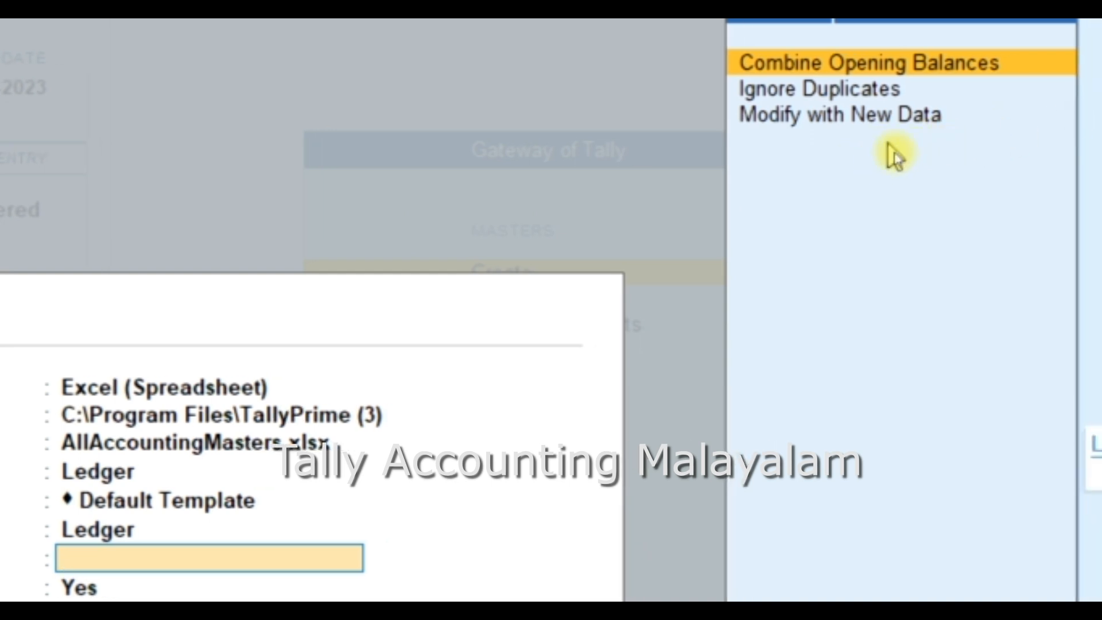
# Step: Set the existing-master behaviour to Modify with New Data, keep preview Yes and backup No, and import
pyautogui.press('Down')
pyautogui.press('Down')
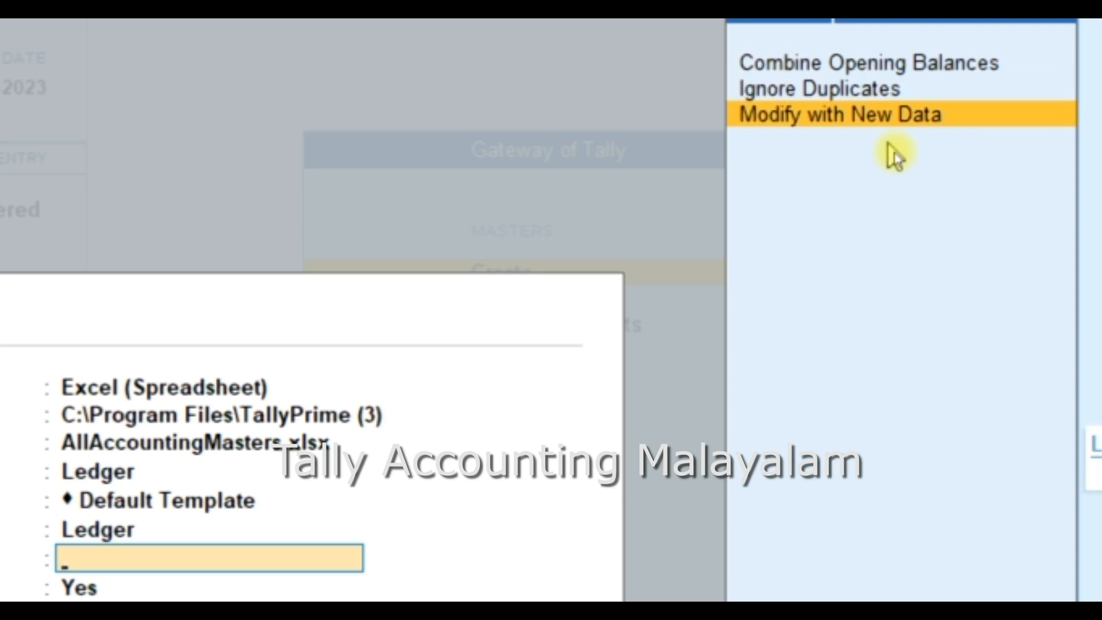
pyautogui.press('Return')
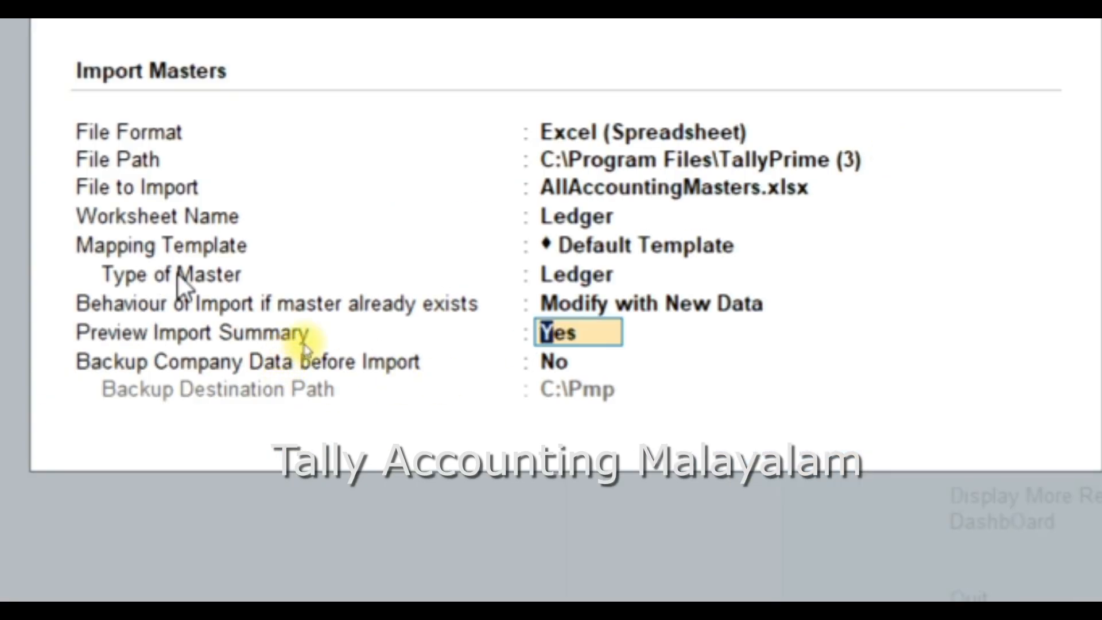
pyautogui.press('Return')
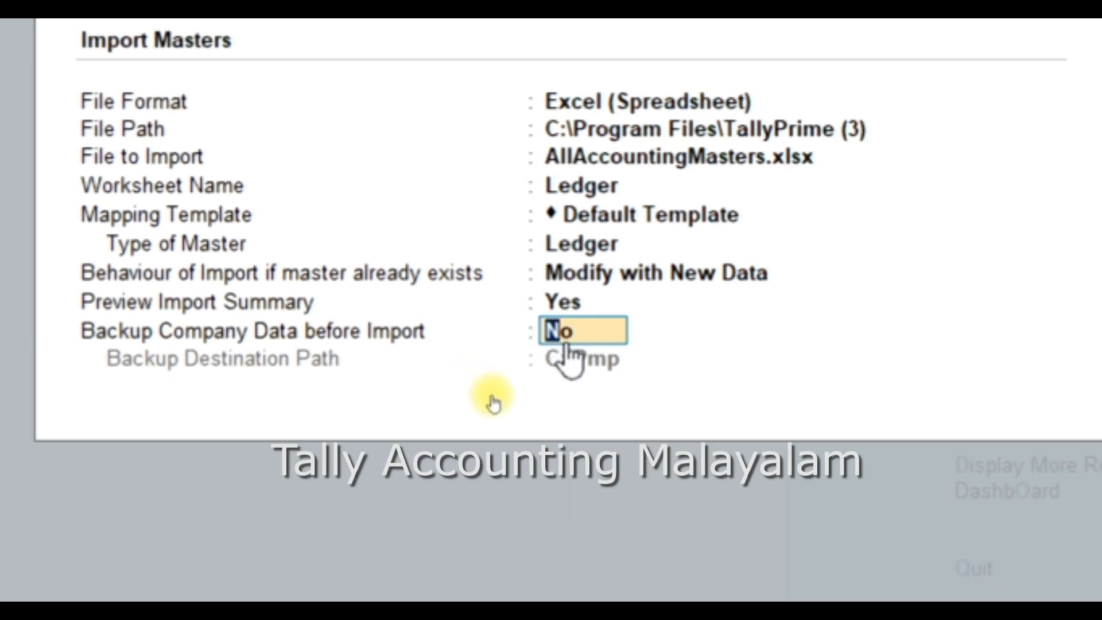
pyautogui.press('Return')
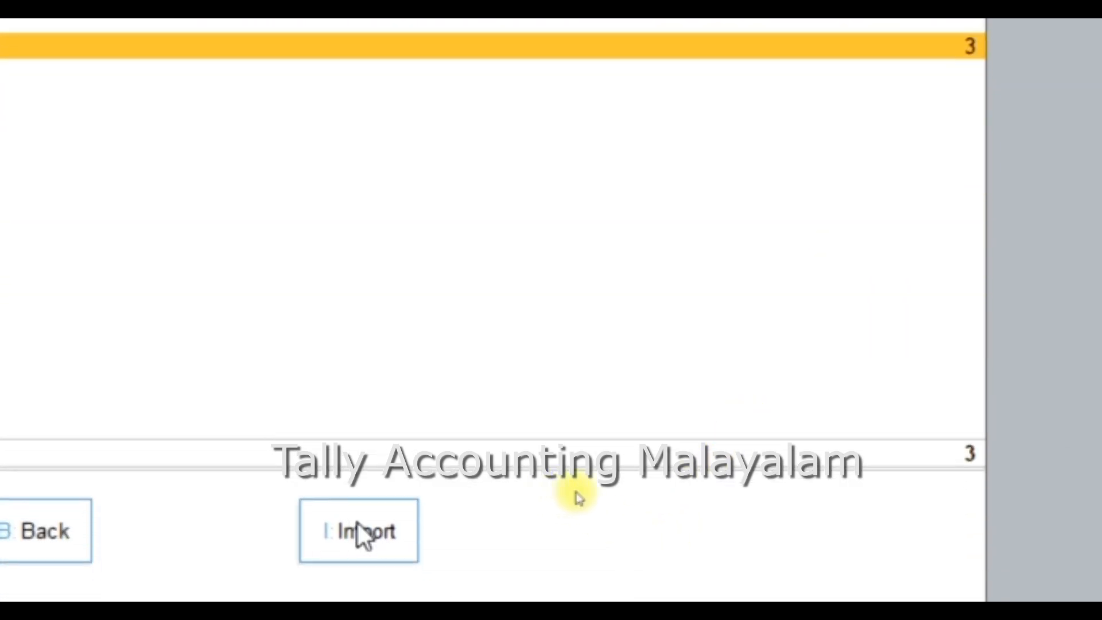
pyautogui.click(357, 530)
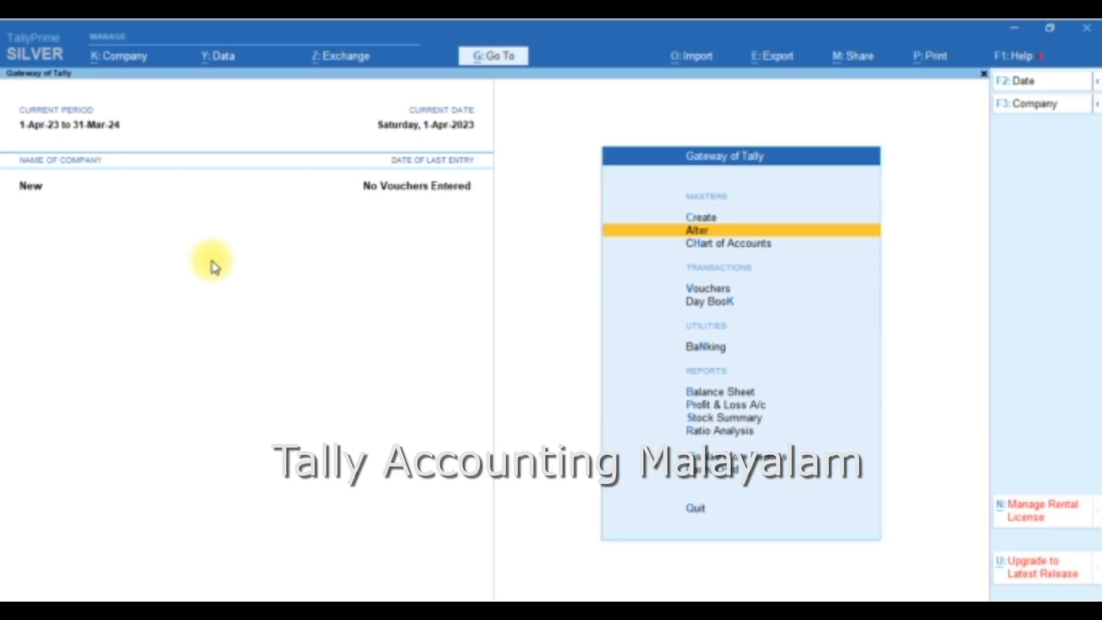
# Step: Open the ledger list under Master Alteration to check the imported ledgers, then return to the Gateway of Tally
pyautogui.press('Return')
pyautogui.press('Down')
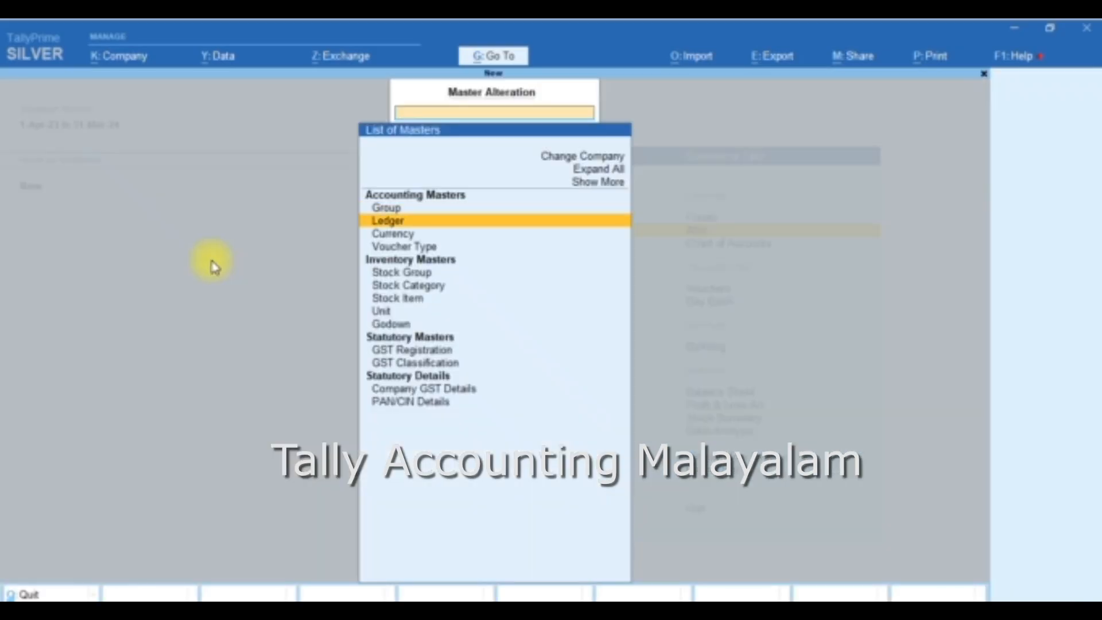
pyautogui.press('Return')
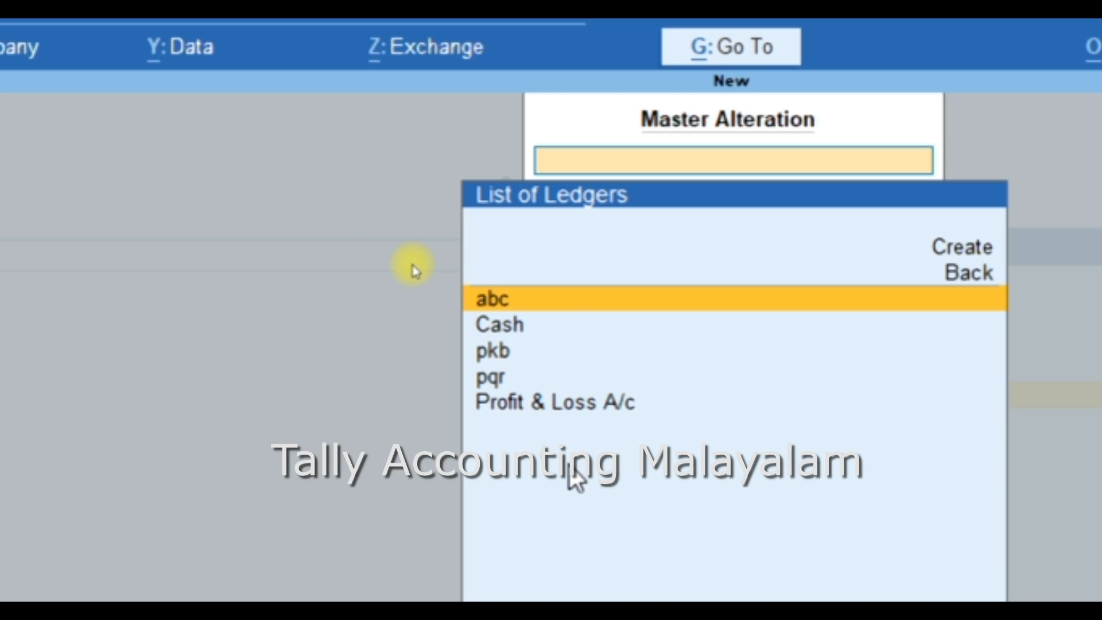
pyautogui.press('Escape')
pyautogui.press('Escape')
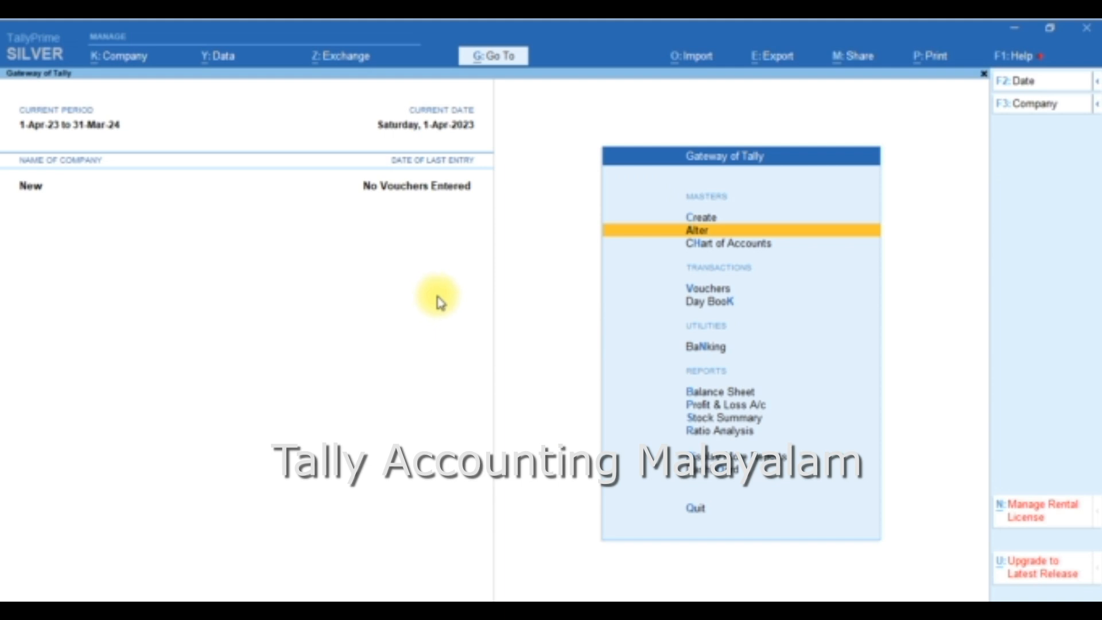
pyautogui.click(609, 231)
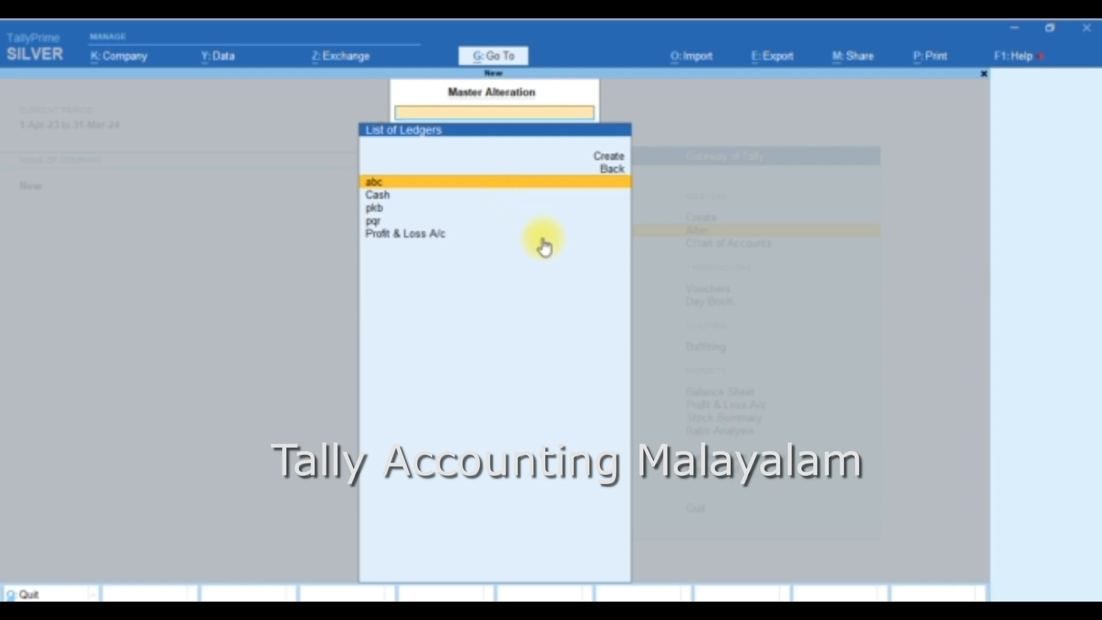
pyautogui.press('Escape')
pyautogui.press('Escape')
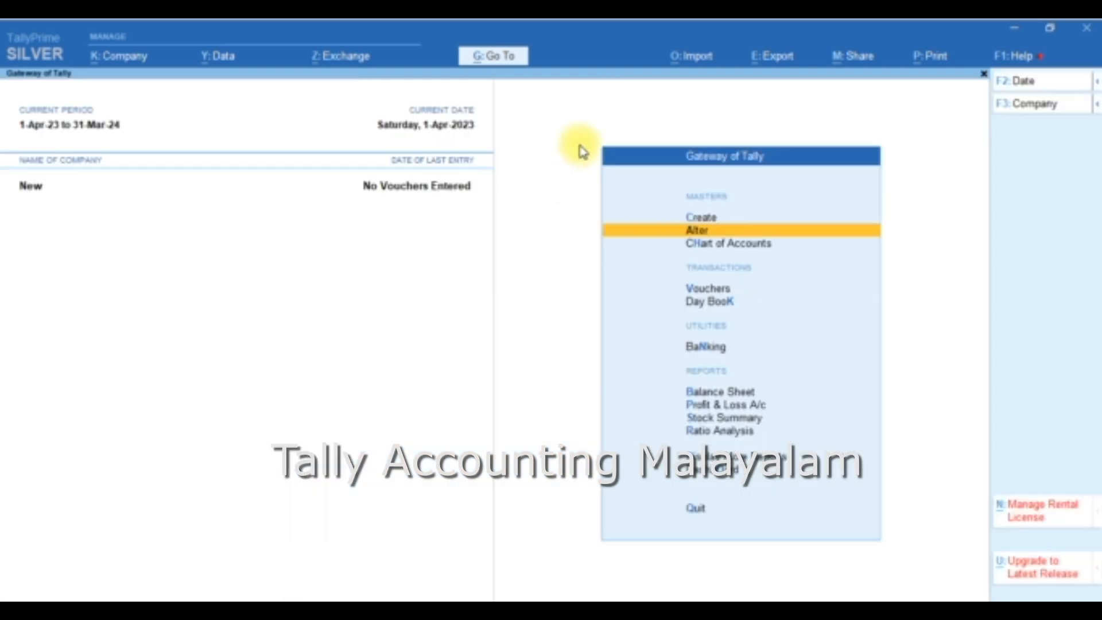
# Step: Export the sample Excel file for All Accounting Vouchers transactions as AccountingVouchers.xlsx, overwriting the existing file
pyautogui.click(699, 60)
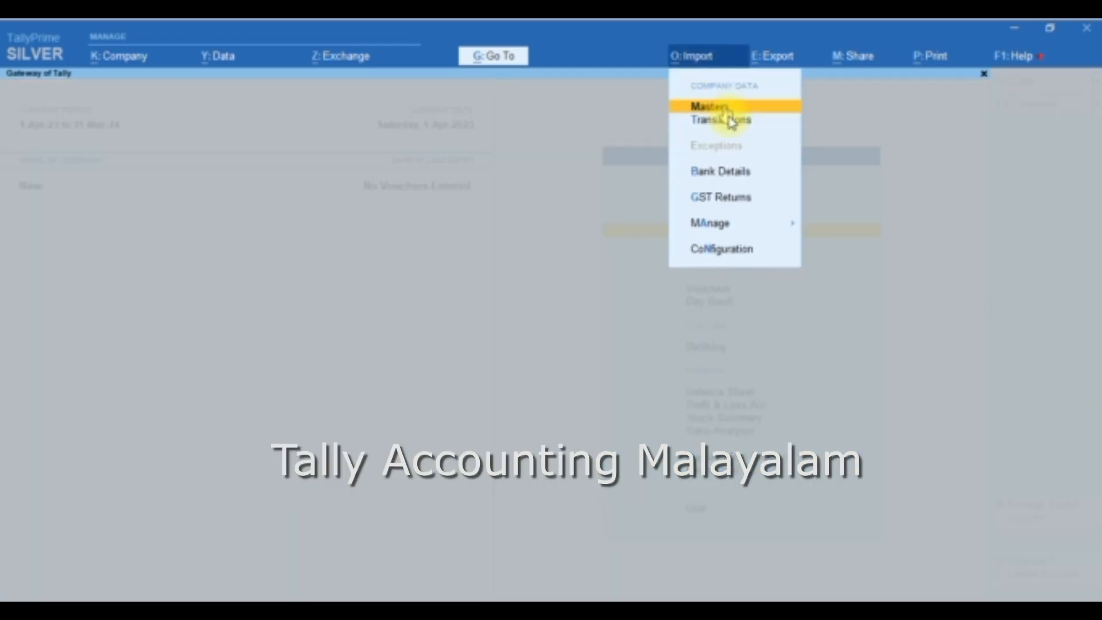
pyautogui.click(796, 230)
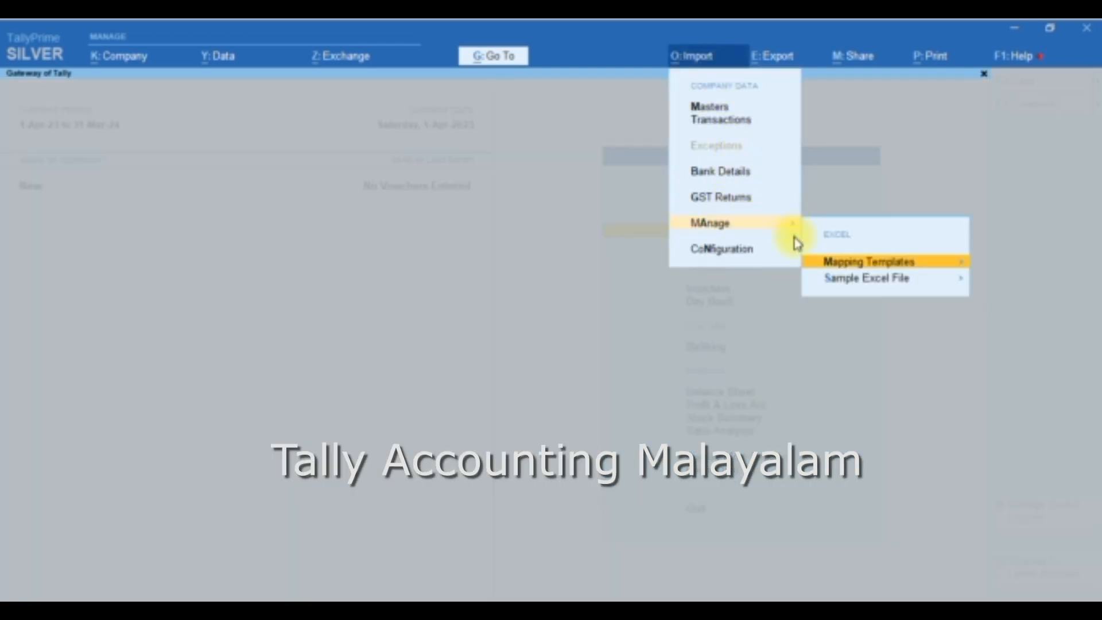
pyautogui.click(870, 294)
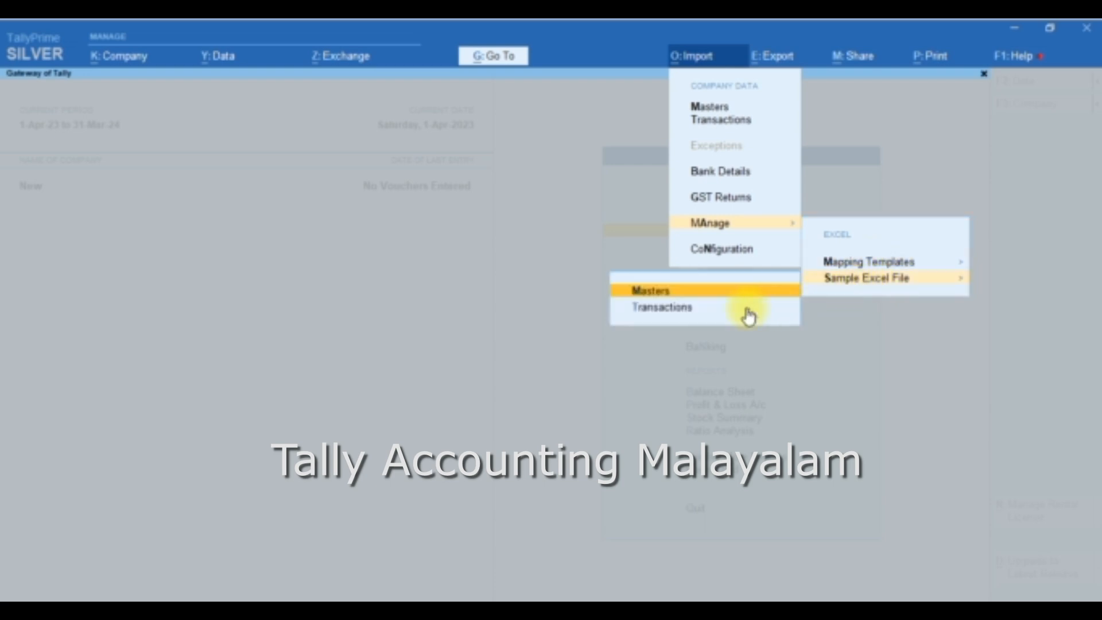
pyautogui.click(671, 309)
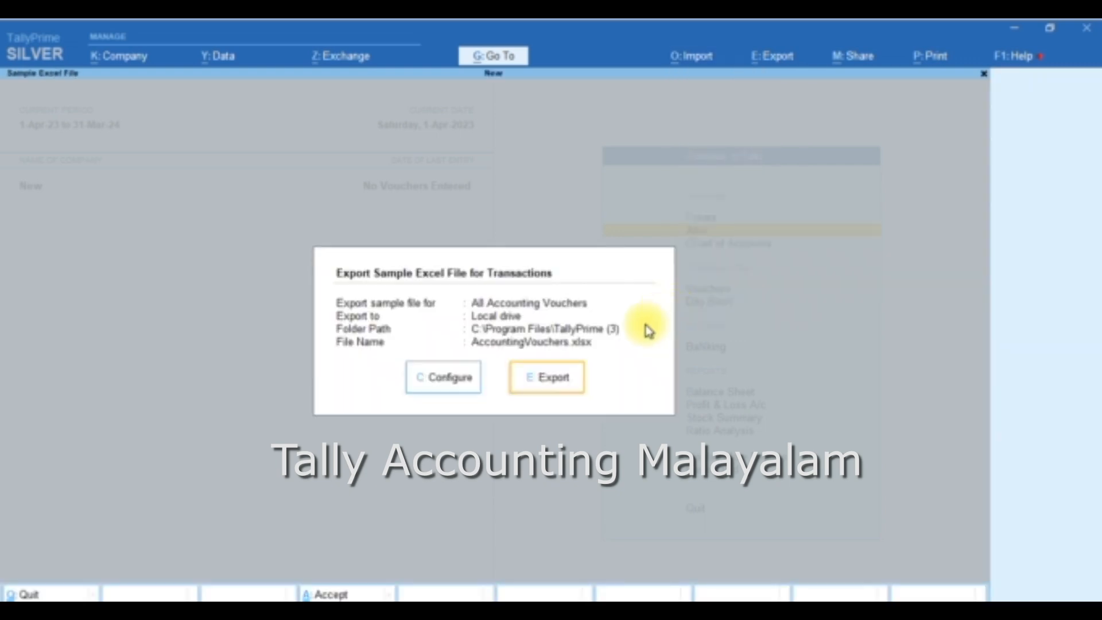
pyautogui.click(551, 386)
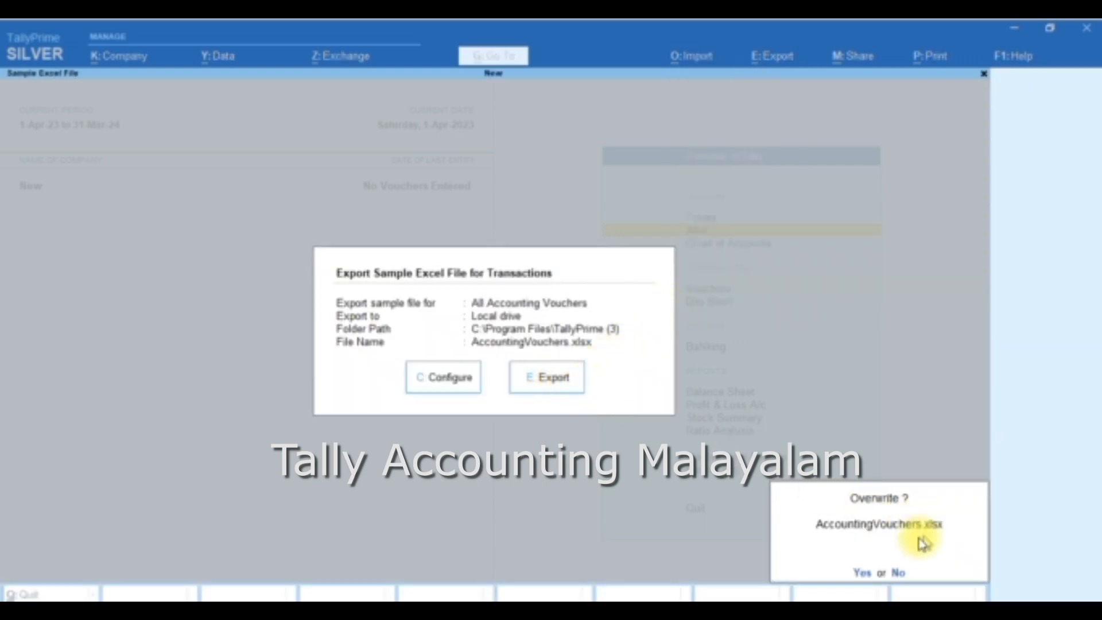
pyautogui.click(862, 573)
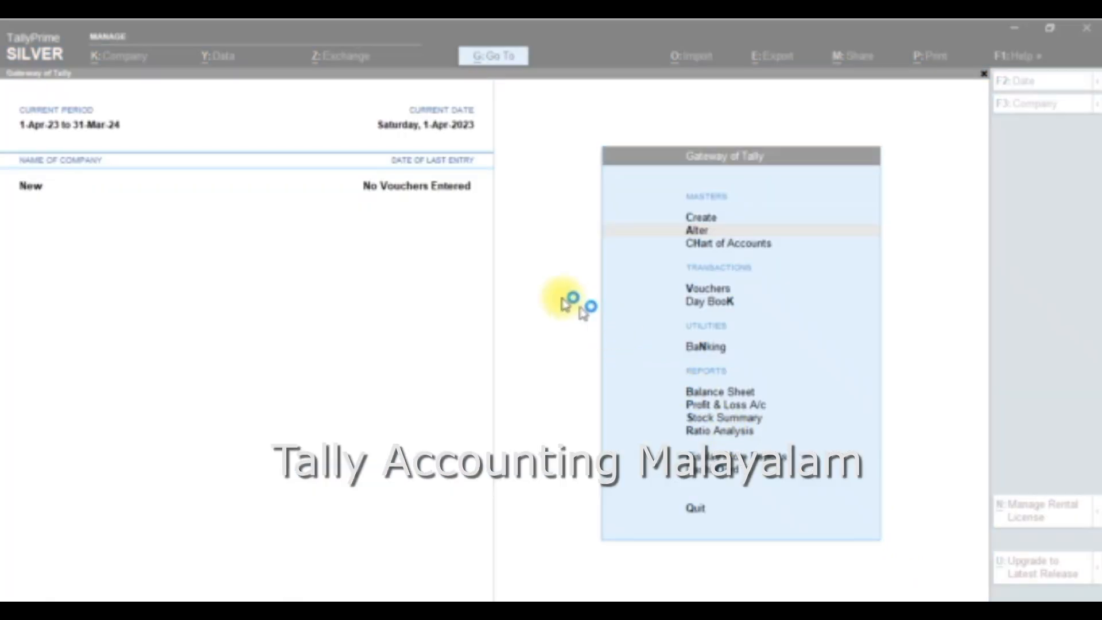